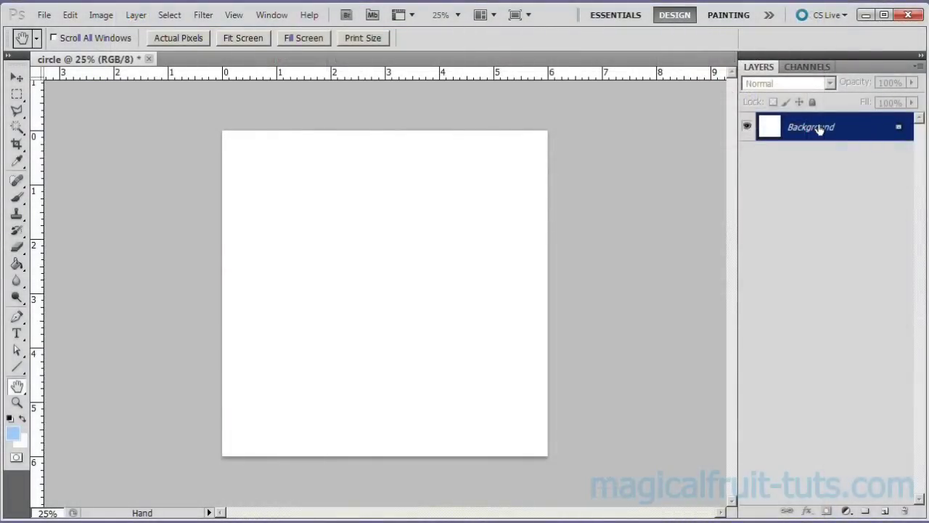
Step: Duplicate the Background layer as a new layer named 'Circle'
right_click(819, 129)
left_click(792, 150)
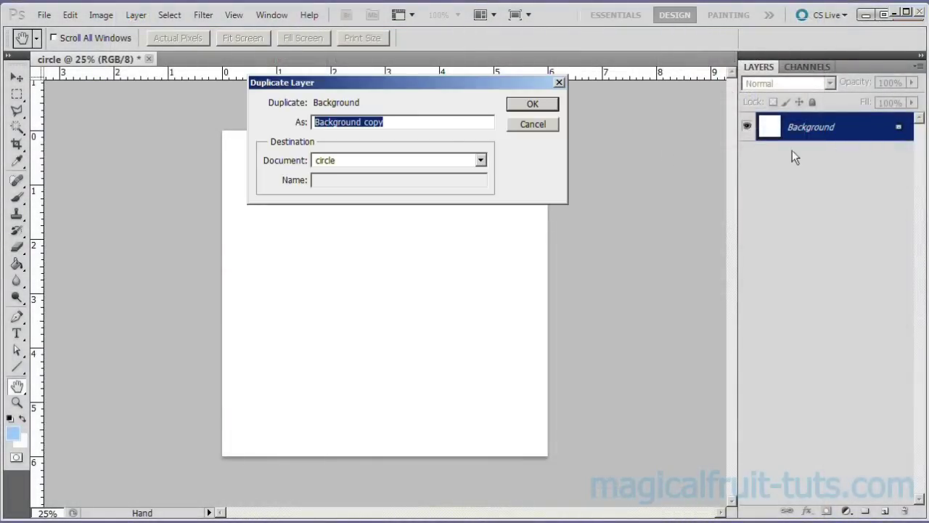
type("Circle")
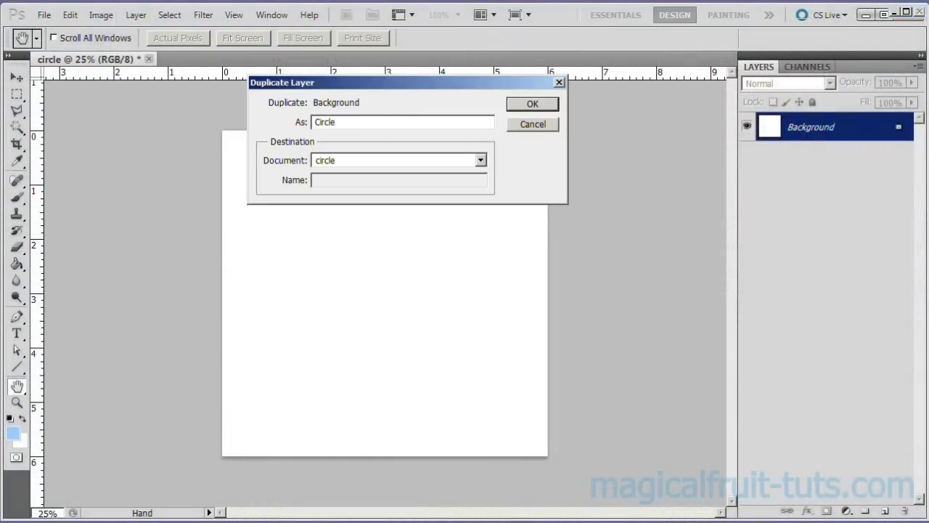
left_click(524, 107)
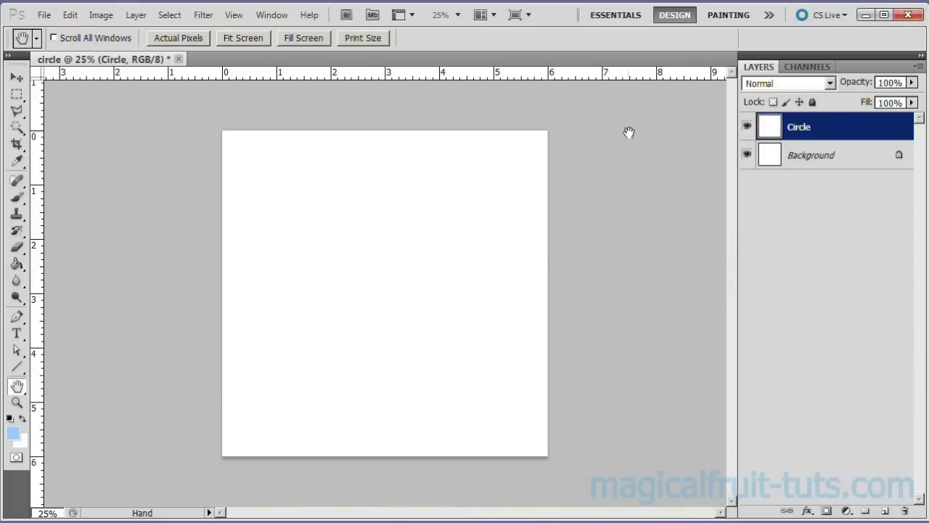
Step: Convert the Background layer to a normal layer named 'bg'
left_click(812, 159)
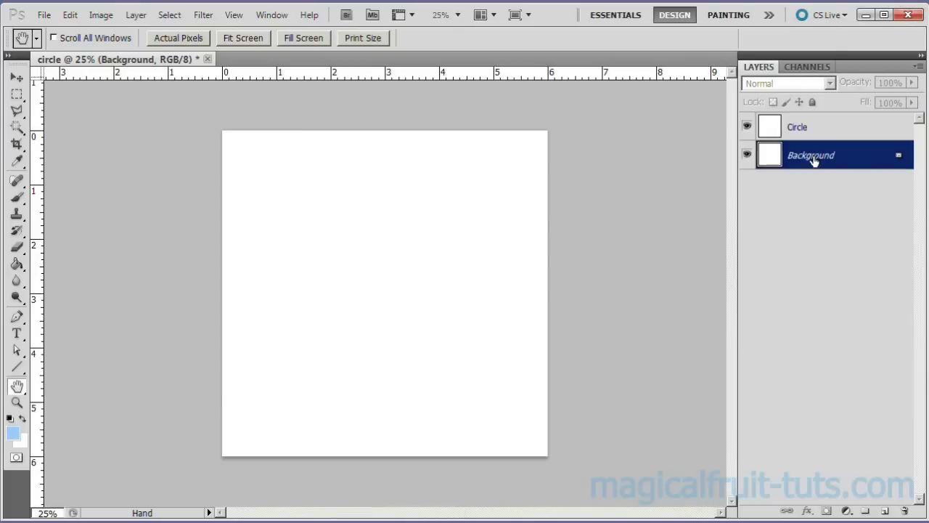
double_click(813, 160)
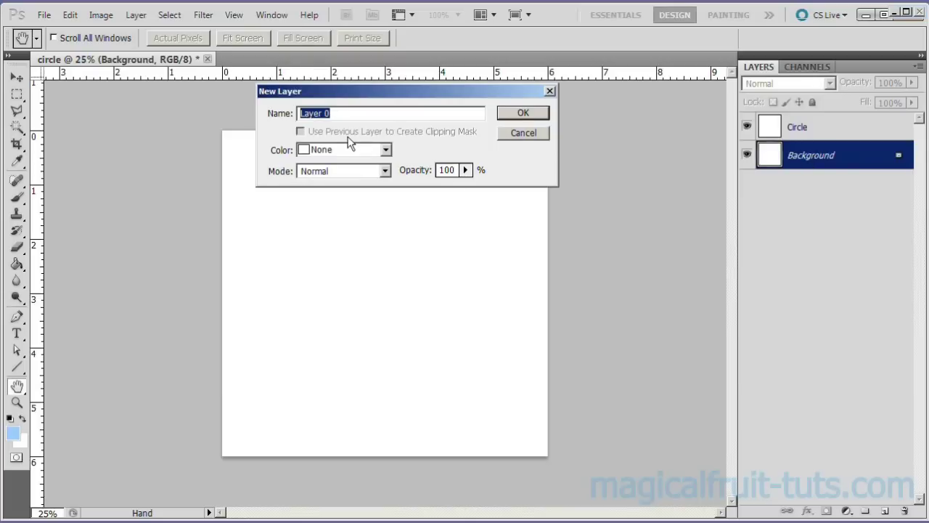
type("bg")
left_click(532, 114)
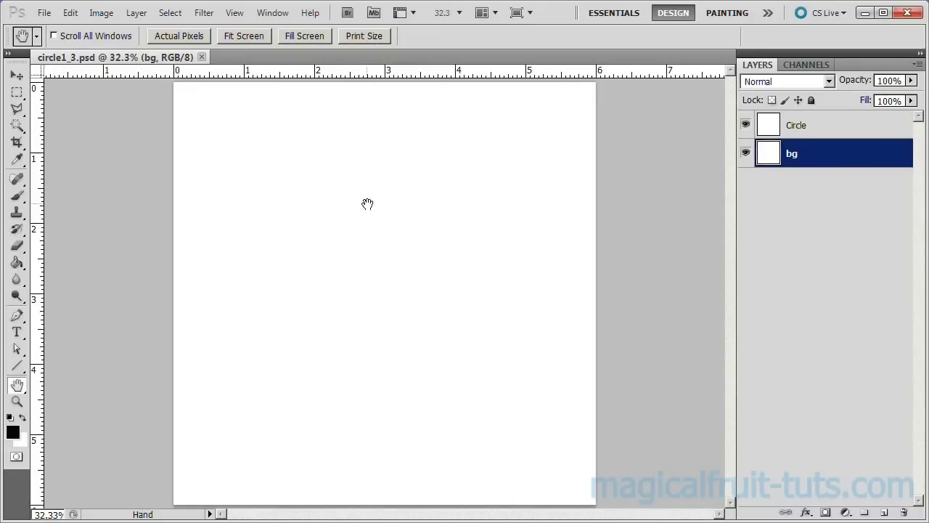
Step: Set the foreground colour to light blue #66ccff
left_click(12, 432)
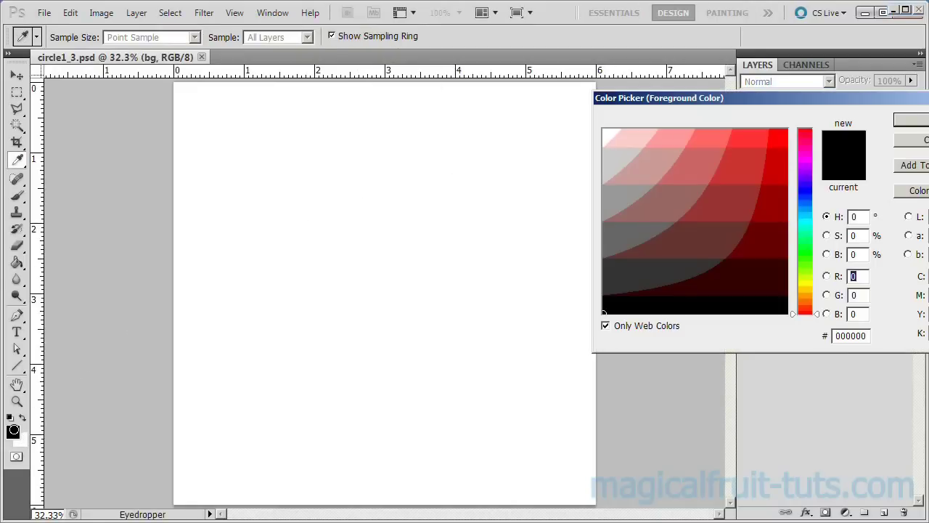
left_click(805, 209)
left_click(697, 138)
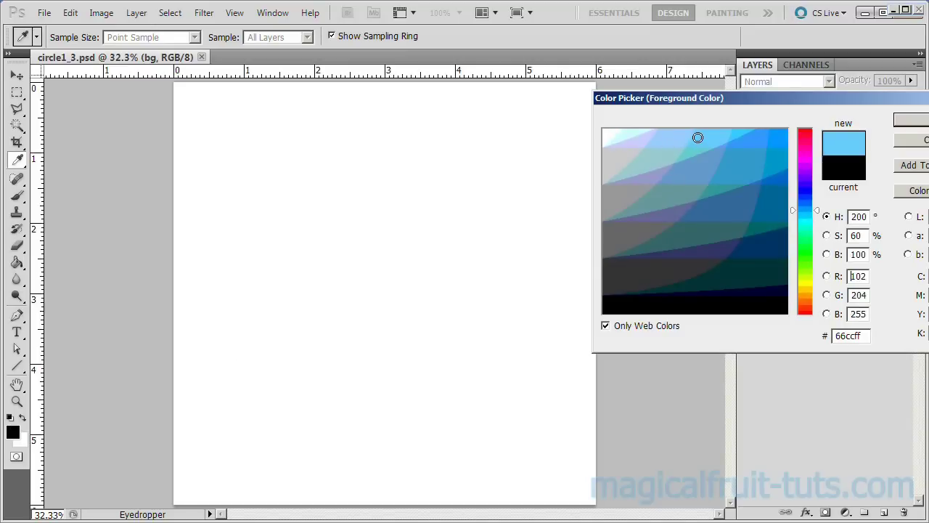
left_click(911, 120)
Step: Fill the bg layer with the light blue foreground colour from the Edit menu
key("h")
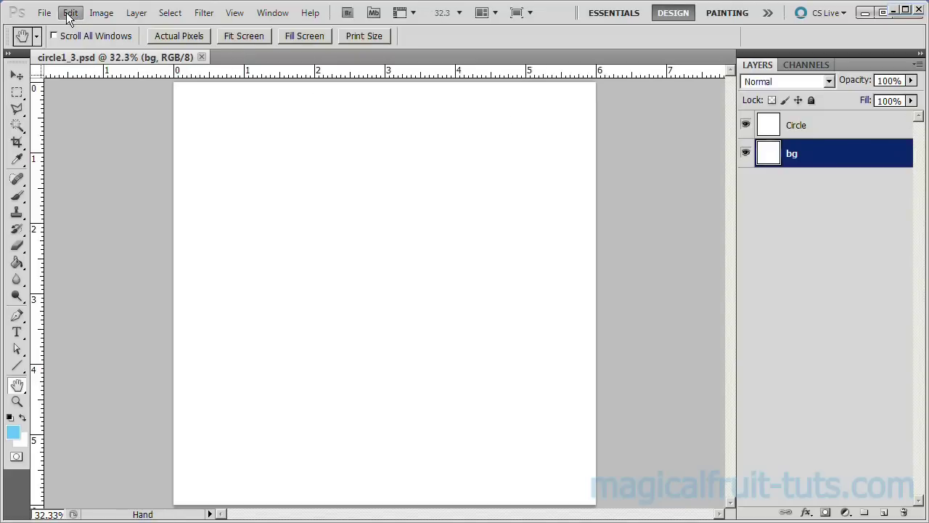
left_click(69, 12)
left_click(167, 202)
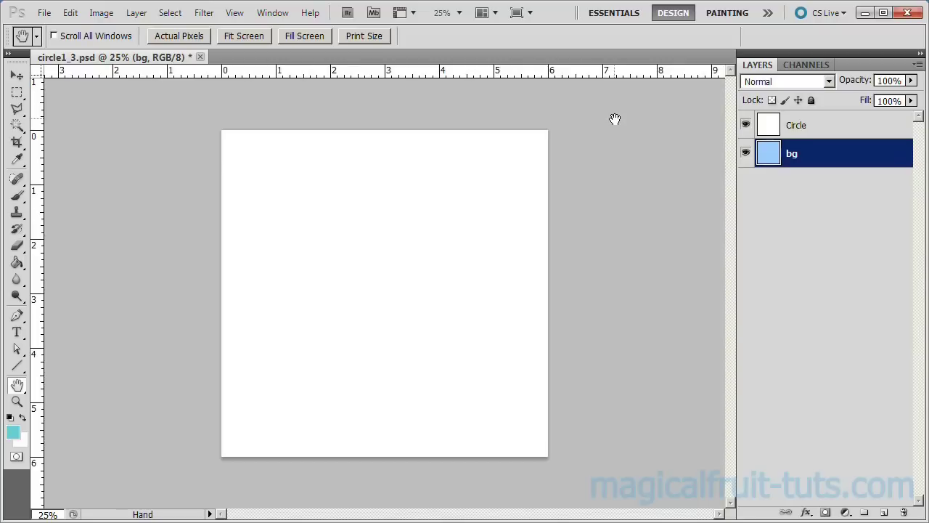
Step: Select the Circle layer, reset colours to black and white, and dock the Paths panel under Layers
left_click(853, 125)
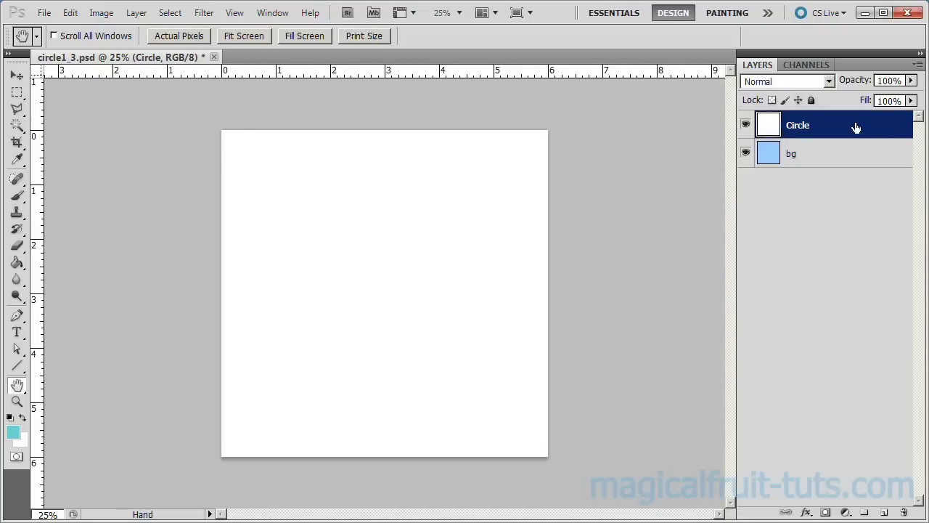
left_click(9, 418)
left_click(274, 13)
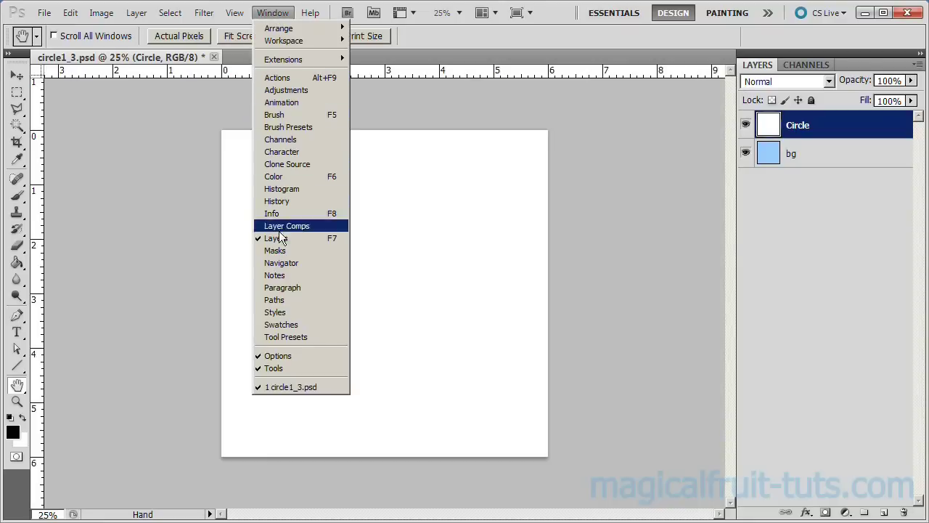
left_click(296, 299)
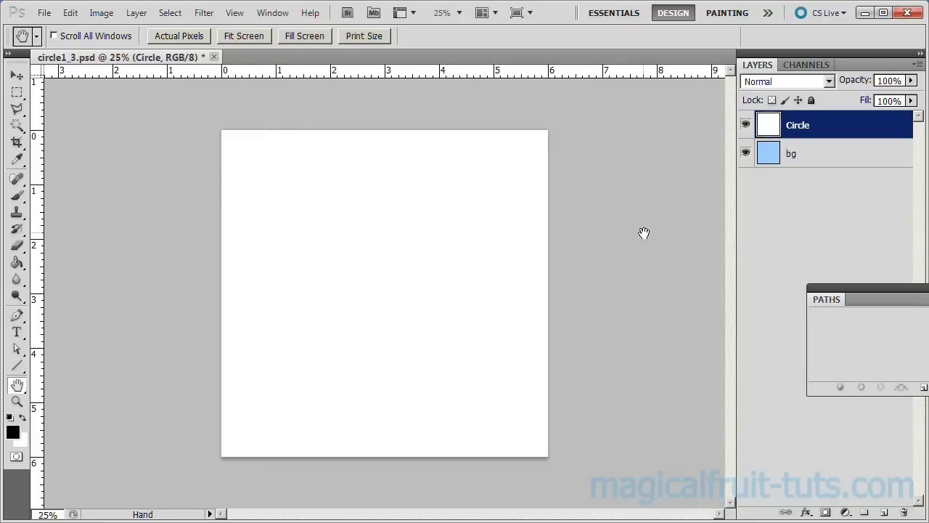
left_click(882, 288)
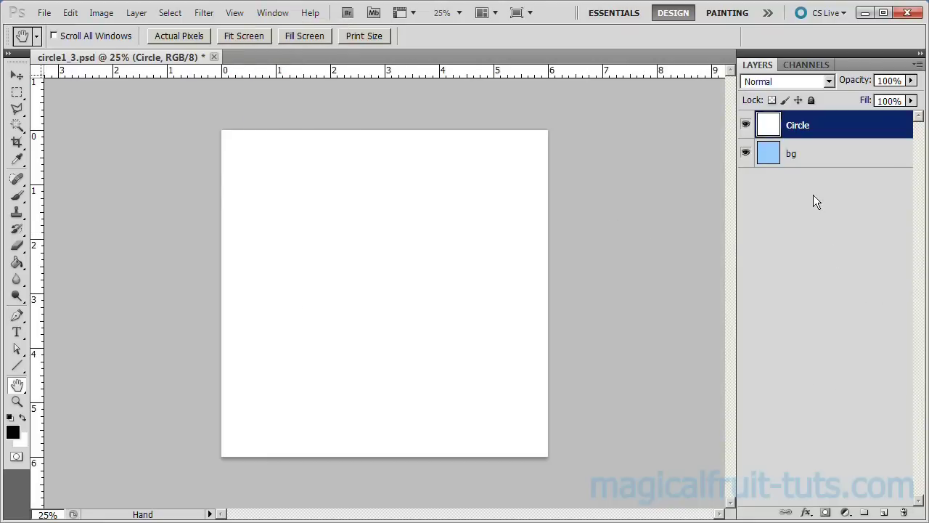
left_click_drag(813, 195, 815, 204)
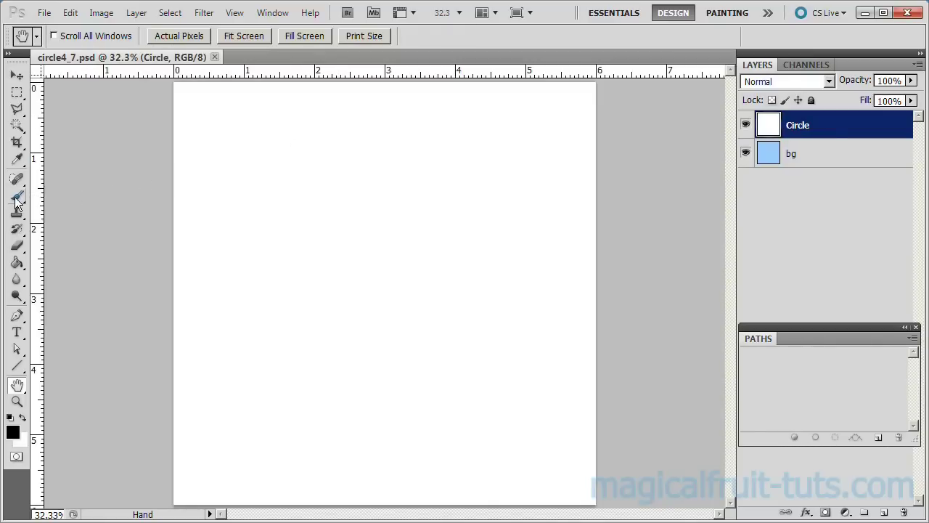
Step: Choose the Brush tool with the Hard Round 6 px preset
left_click(15, 197)
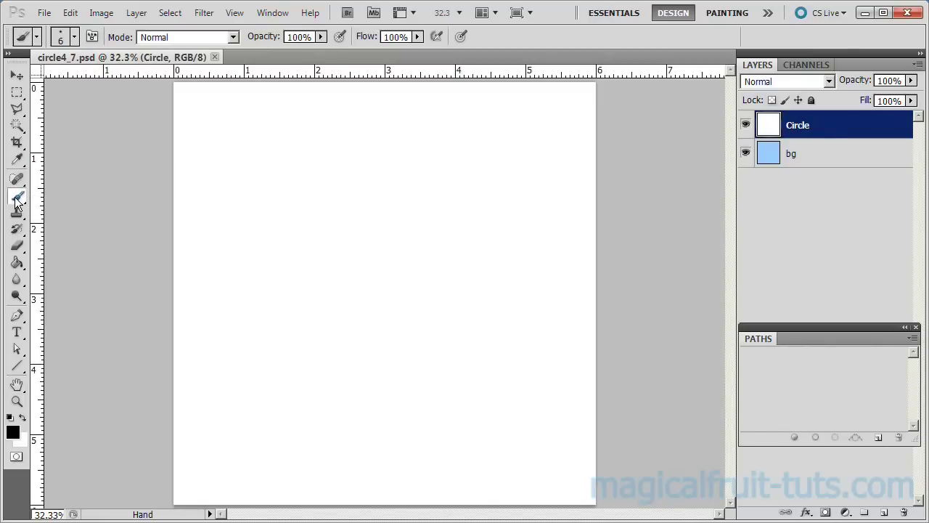
left_click(73, 38)
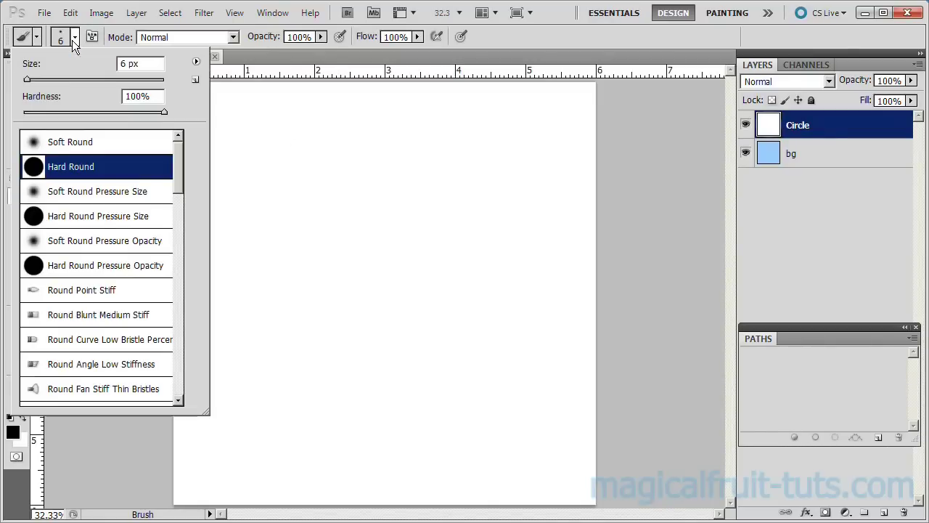
double_click(91, 164)
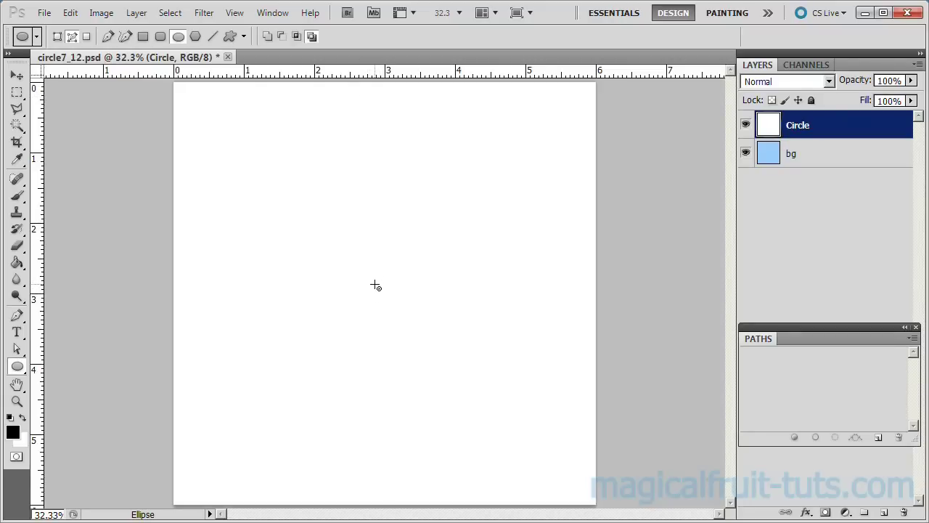
Step: Draw a large circular path across the page and start stroking it
key("shift+alt")
left_click_drag(378, 289, 562, 500)
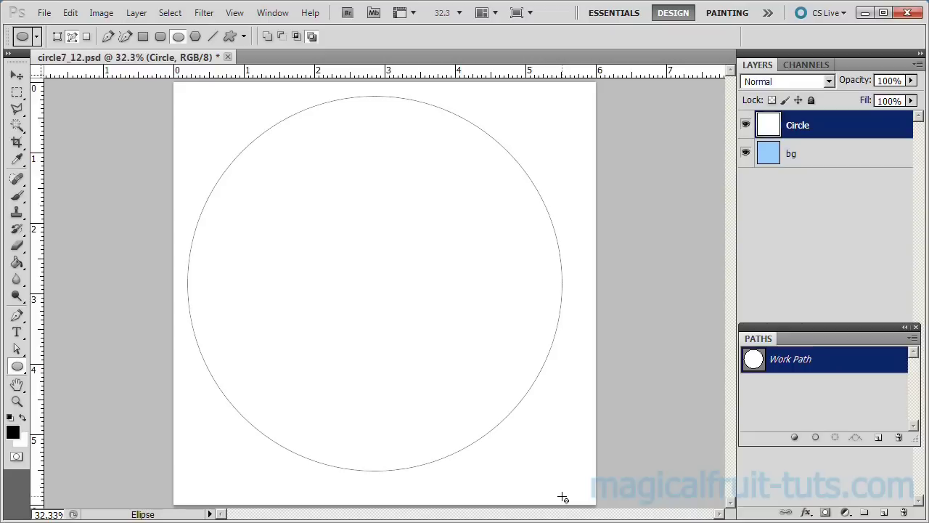
right_click(810, 365)
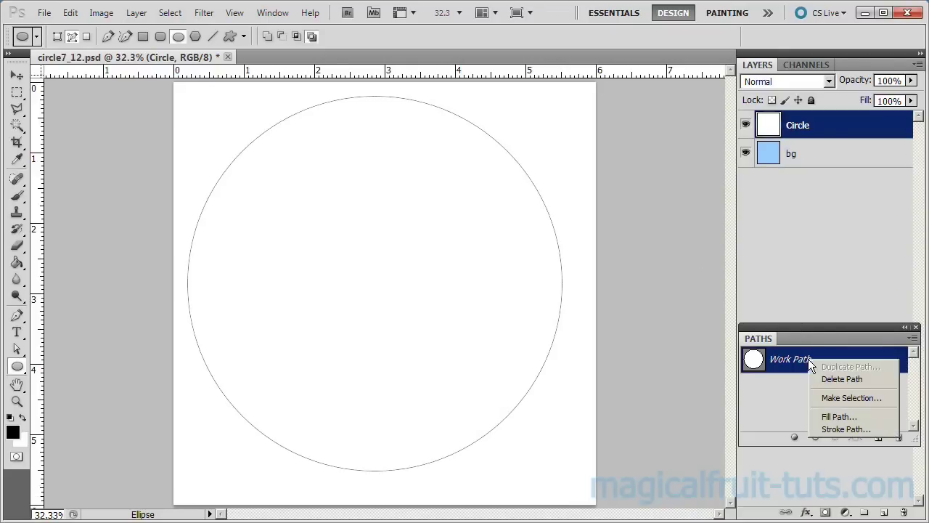
left_click(840, 430)
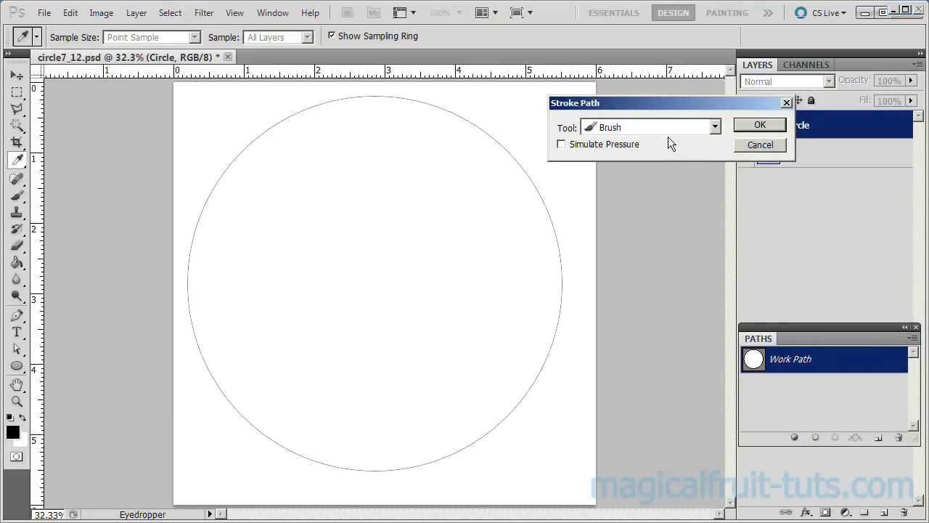
Step: Stroke the circle path with the brush in black, then delete the work path
left_click(760, 126)
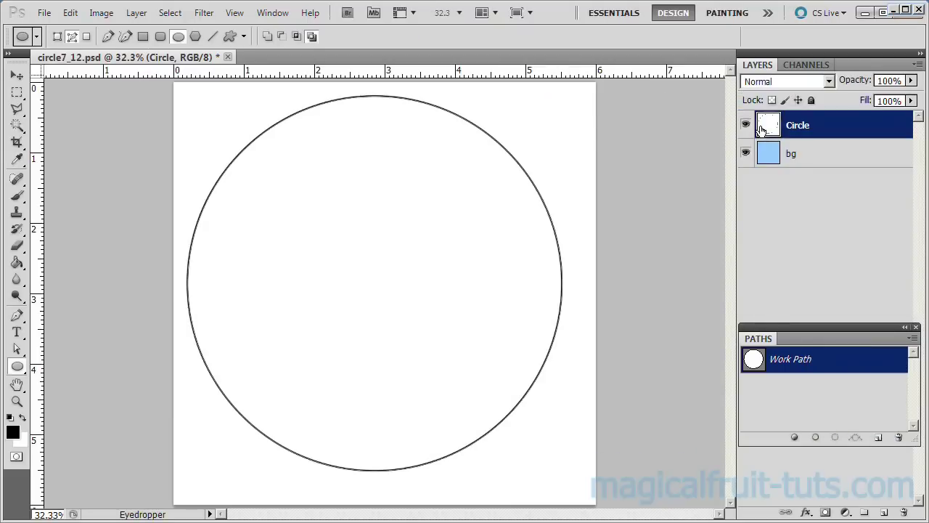
right_click(791, 363)
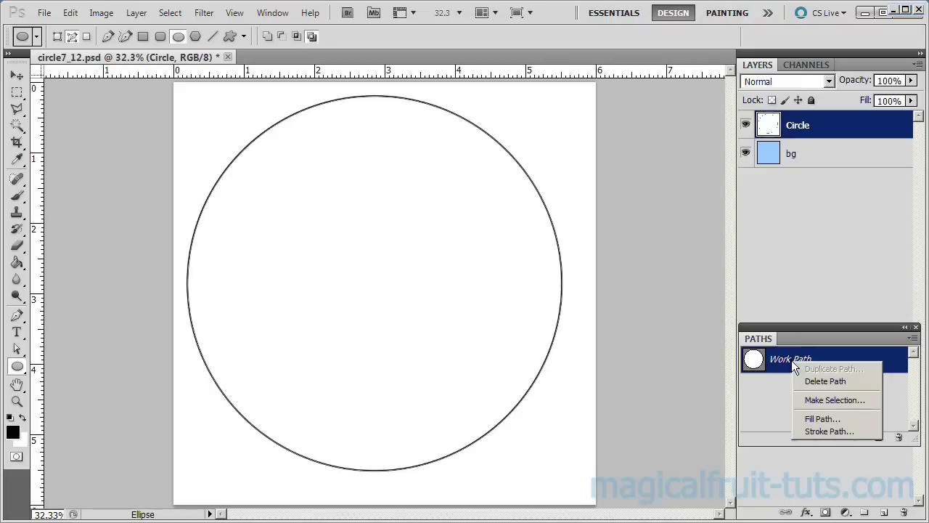
left_click(819, 383)
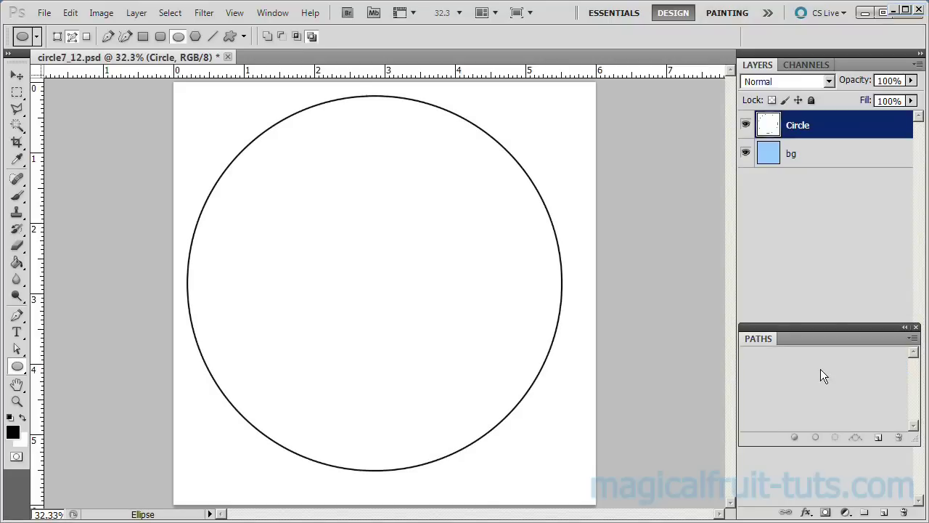
Step: Delete the white area outside the circle with the Magic Wand and deselect
left_click(14, 132, "alt")
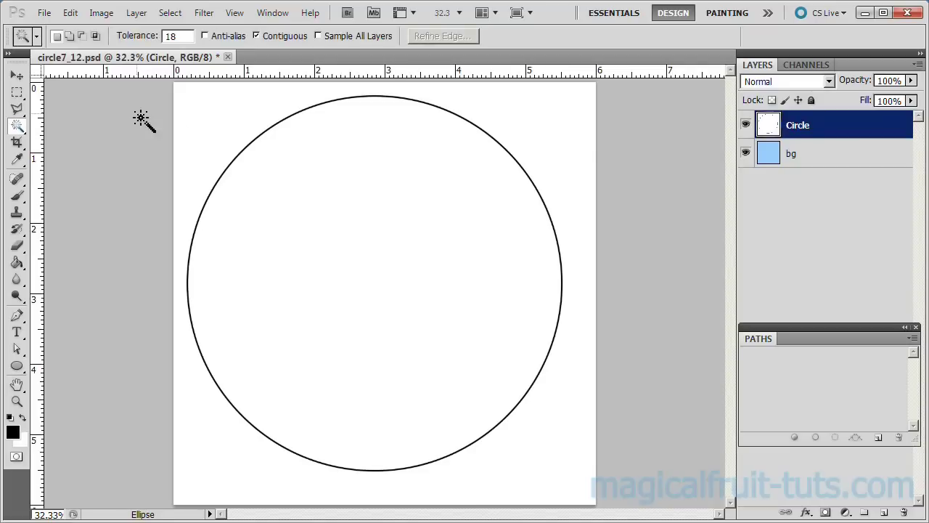
left_click(232, 116)
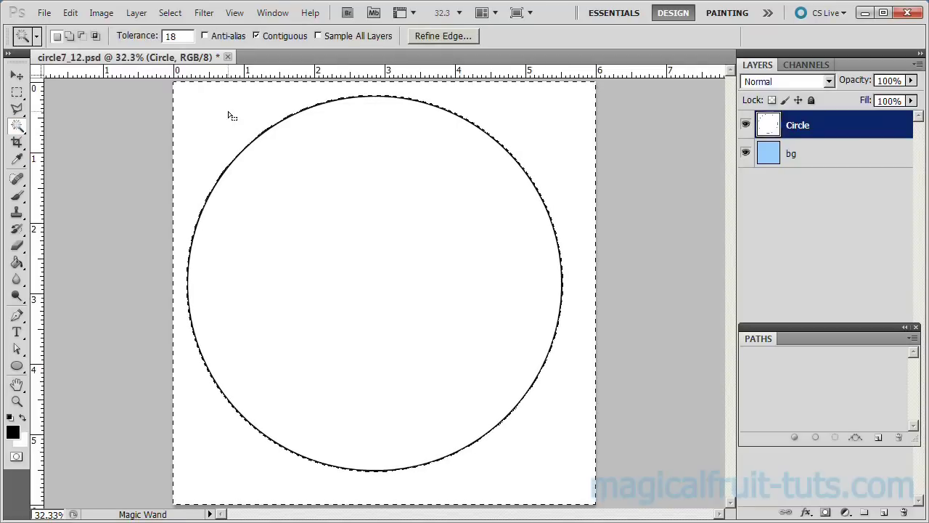
key("Delete")
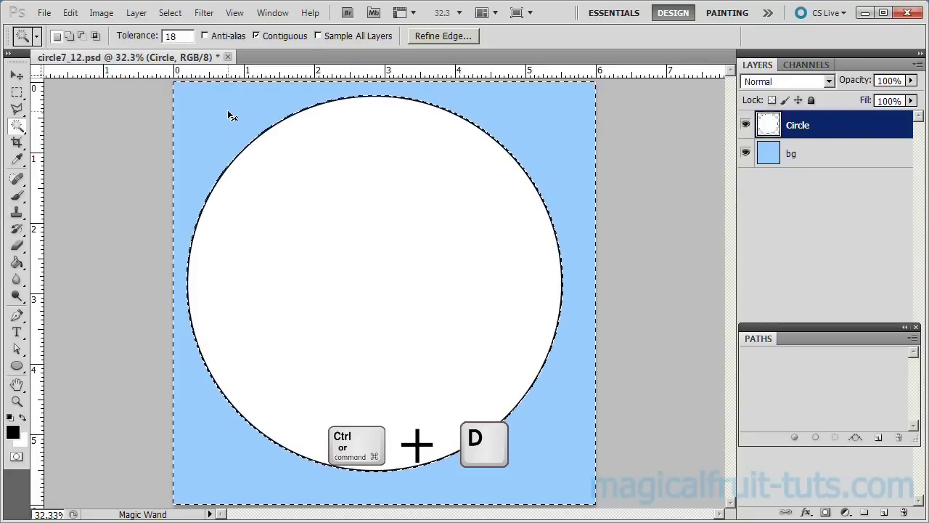
key("ctrl+d")
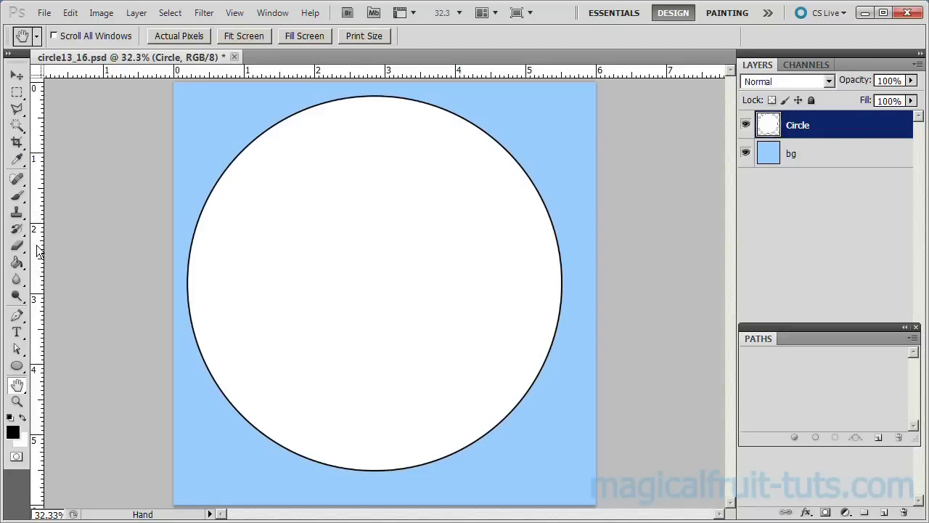
Step: Place vertical and horizontal guides through the circle's centre and add a new empty layer
left_click_drag(37, 248, 378, 247)
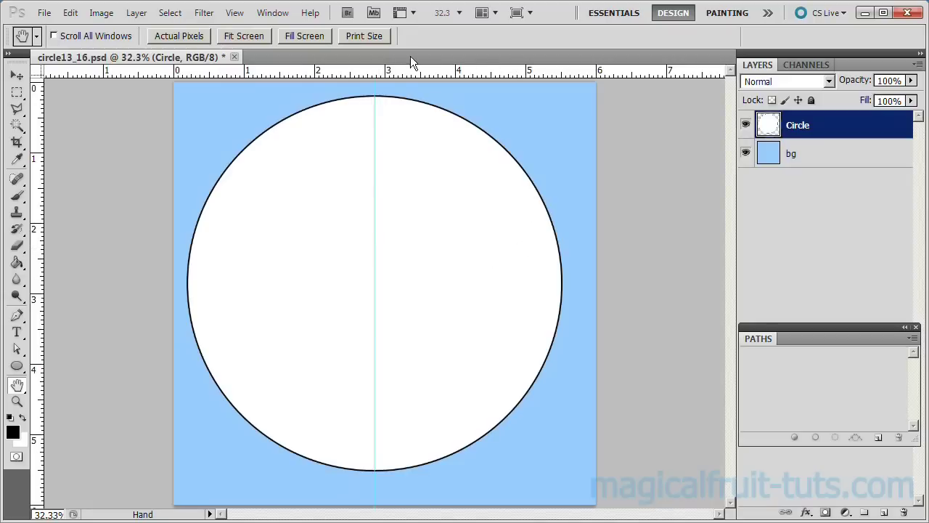
left_click_drag(412, 70, 442, 288)
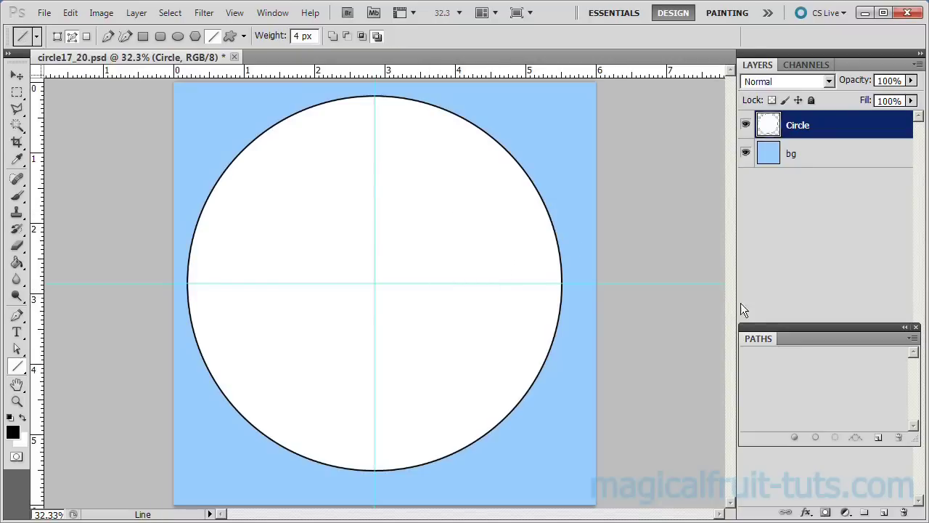
left_click(884, 512)
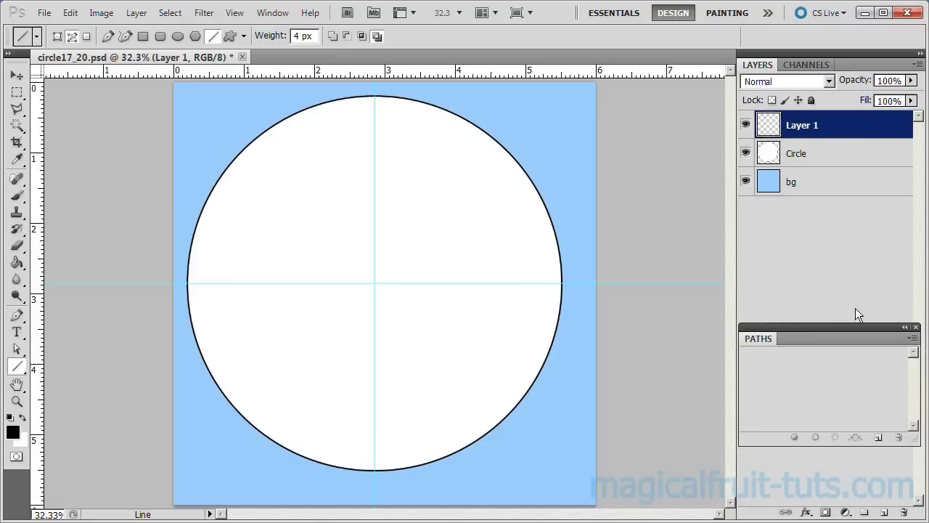
Step: Rename Layer 1 to 'radius'
double_click(796, 127)
type("ra")
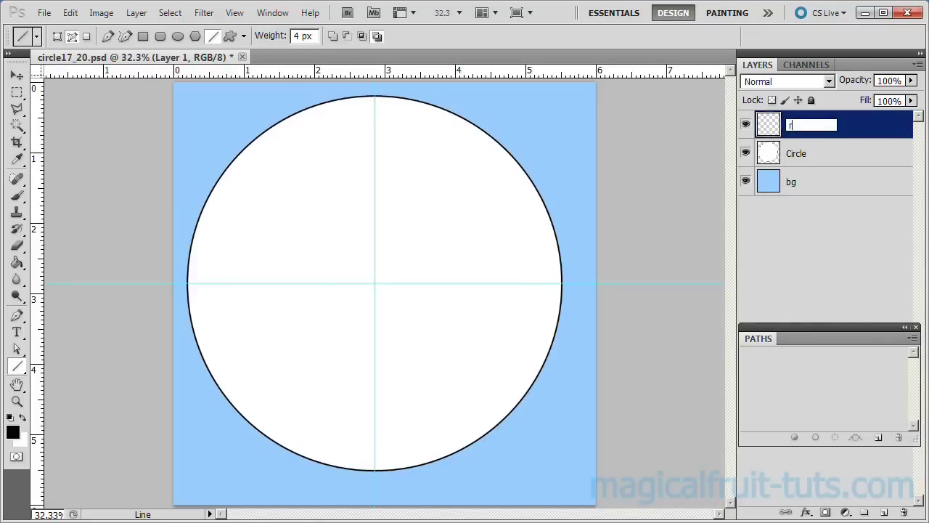
type("dius")
key("Return")
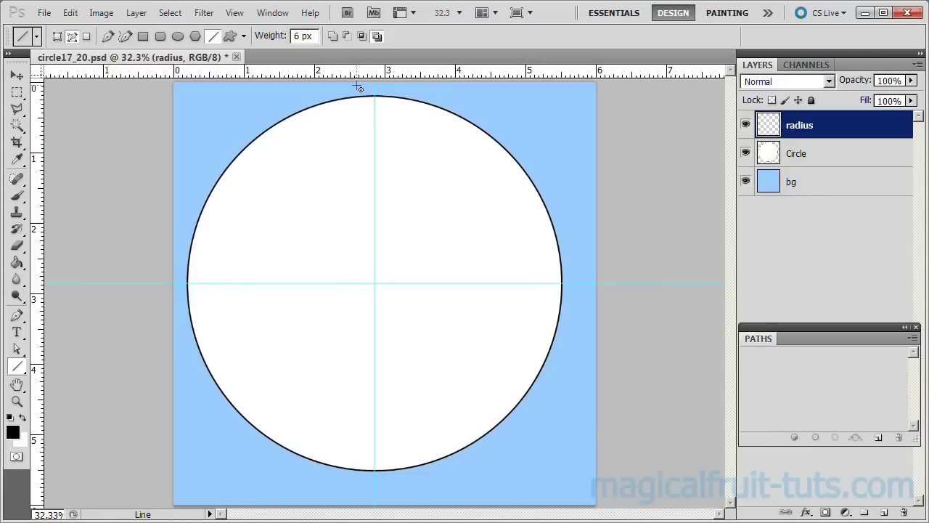
Step: Zoom in and draw a vertical line path from the circle's top edge to the centre guide
scroll(357, 87, "up", 2)
scroll(356, 87, "up", 8)
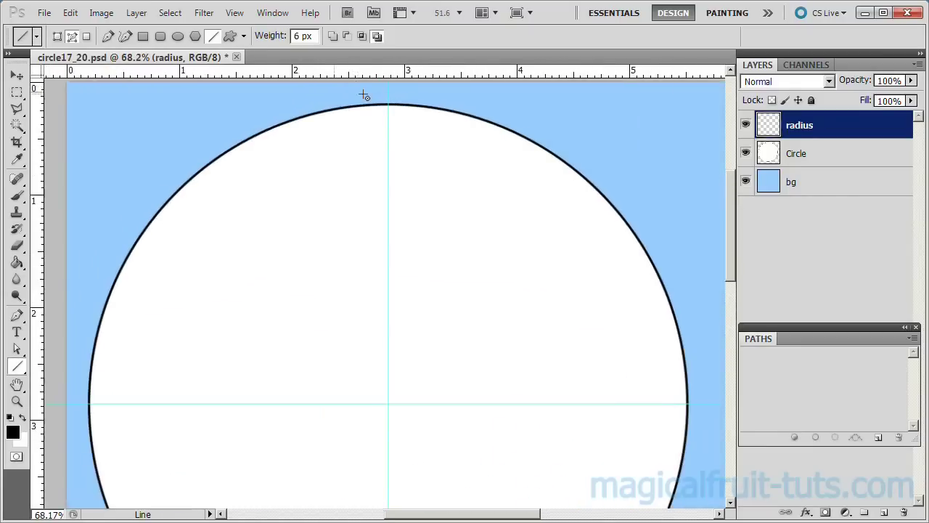
scroll(412, 99, "up", 3)
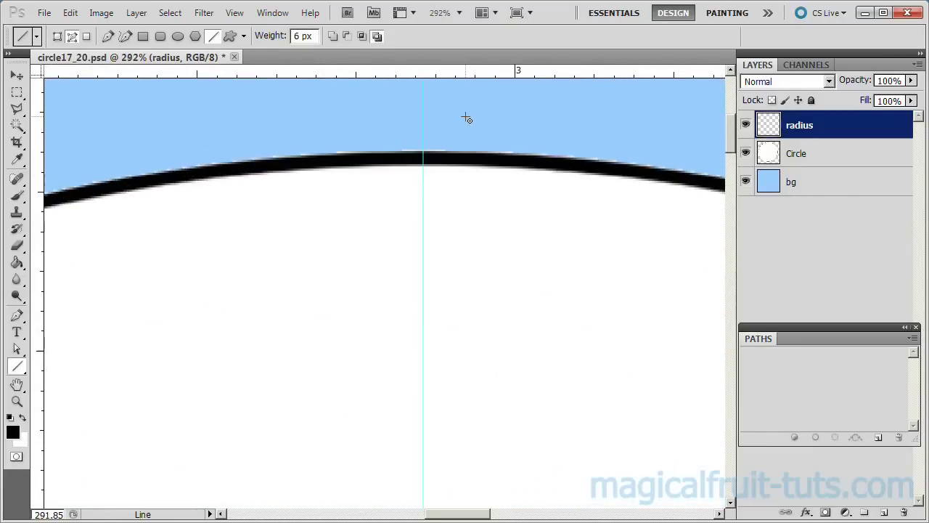
scroll(424, 158, "up", 4)
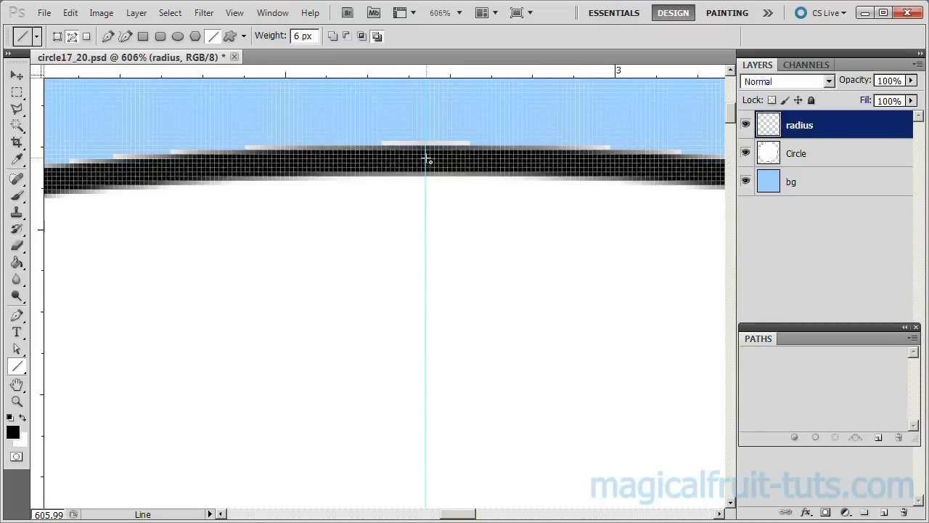
left_click_drag(426, 159, 430, 375)
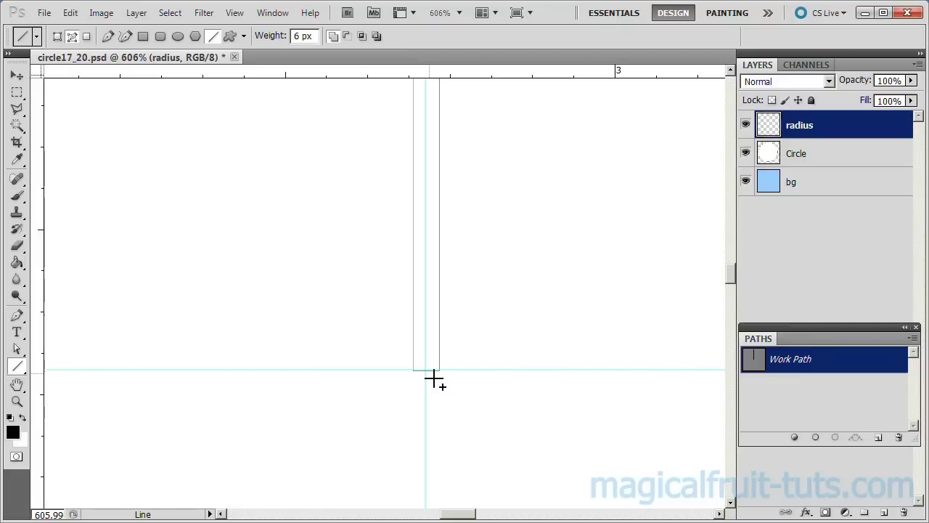
Step: Turn the vertical work path into a selection with no feathering
right_click(801, 358)
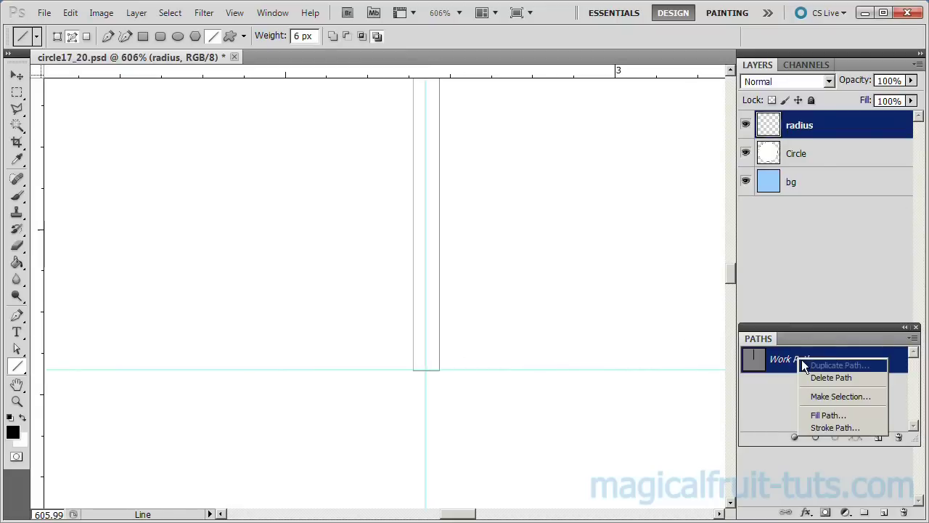
left_click(823, 397)
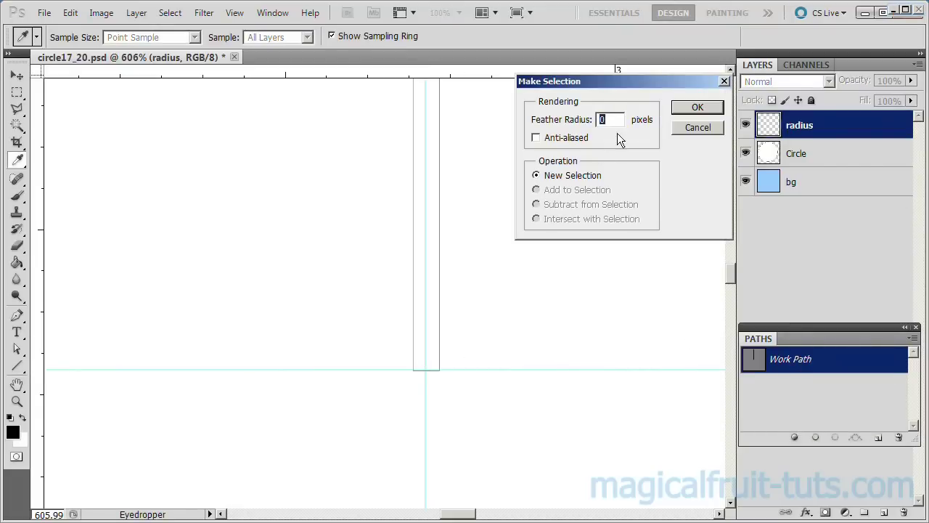
left_click(699, 107)
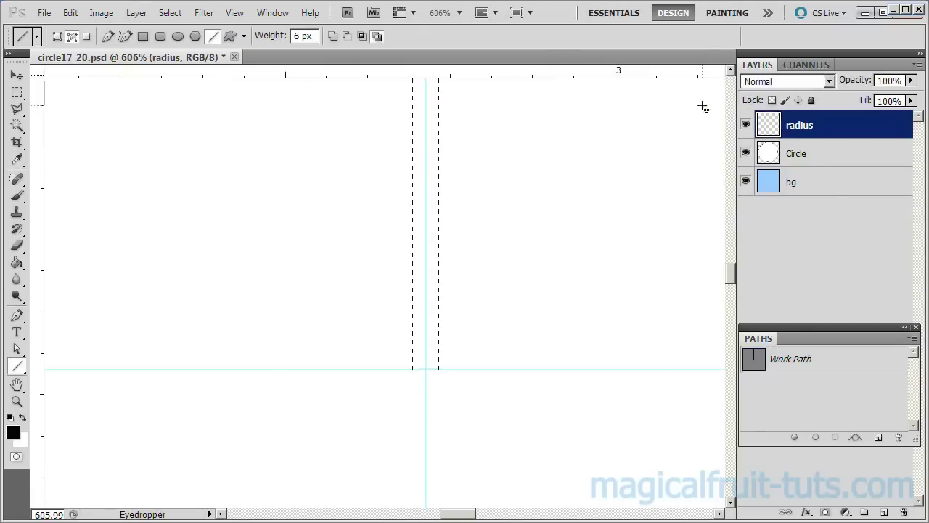
Step: Fill the radius path with the black foreground colour and deselect
left_click(824, 359)
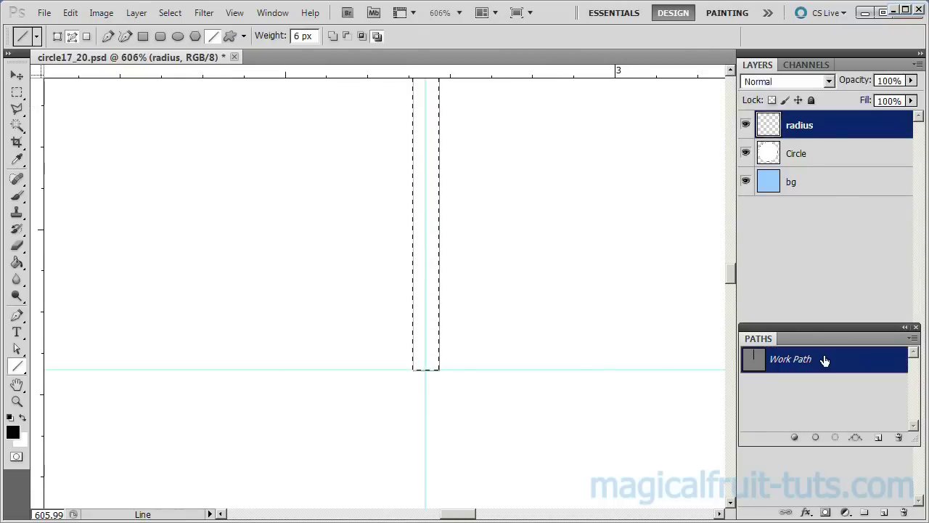
right_click(825, 357)
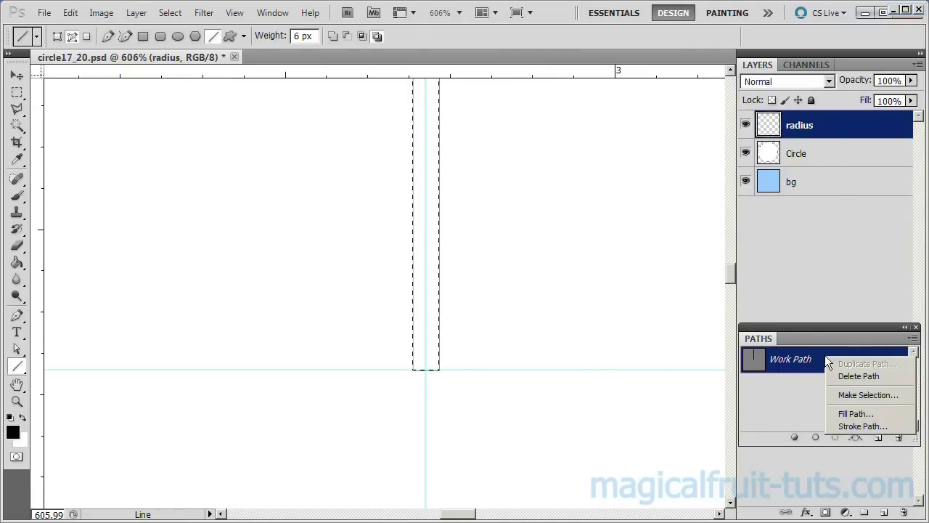
left_click(849, 413)
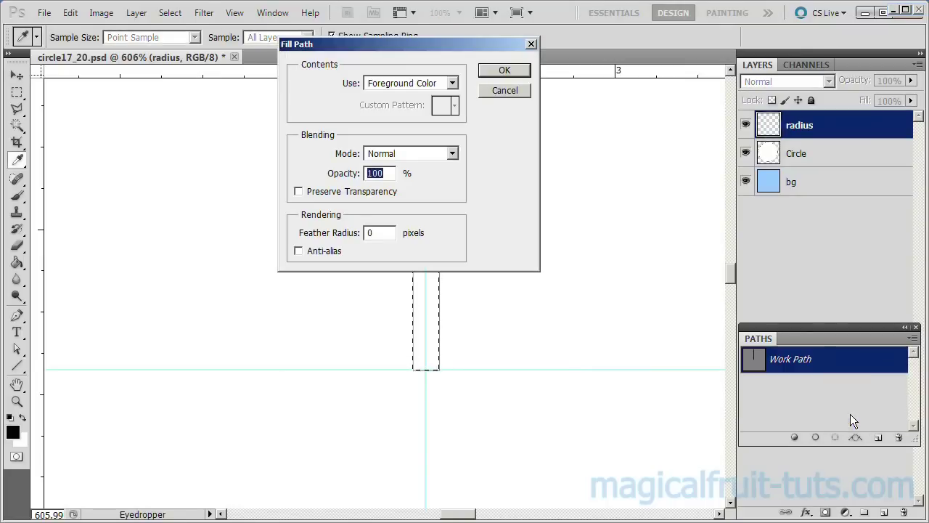
left_click(505, 71)
key("ctrl+d")
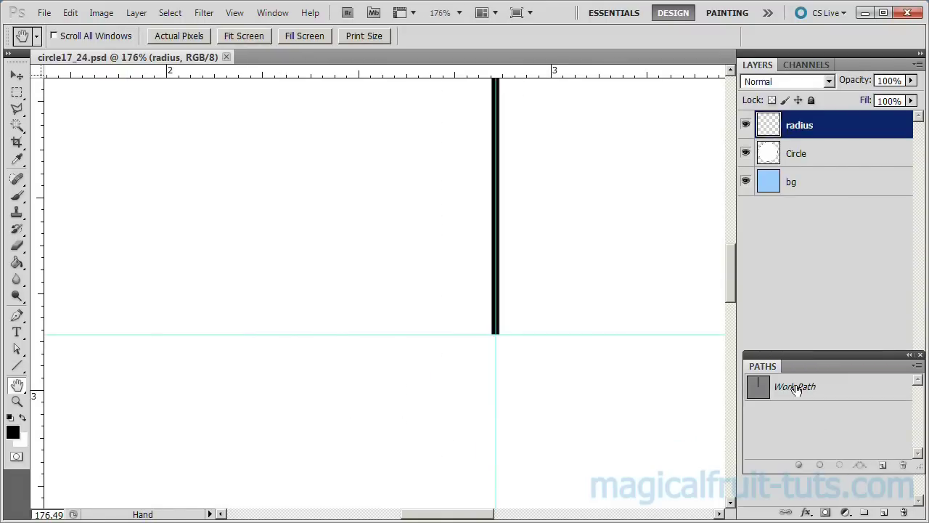
left_click(796, 390)
Step: Delete the leftover work path and fit the whole image on screen
right_click(797, 389)
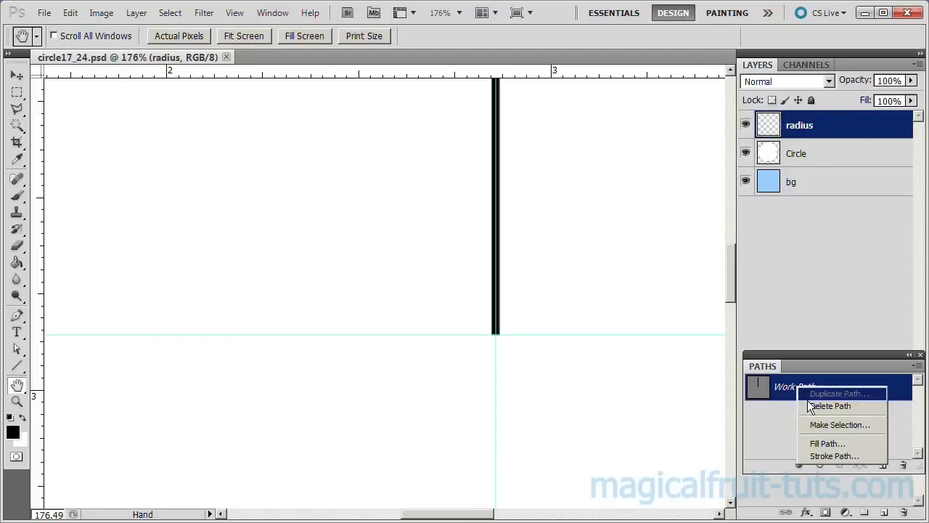
left_click(813, 408)
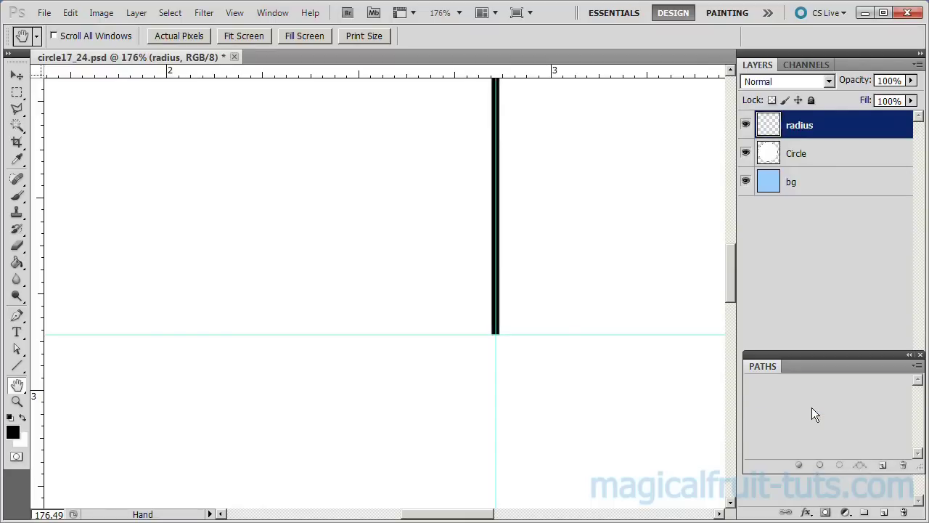
double_click(16, 388)
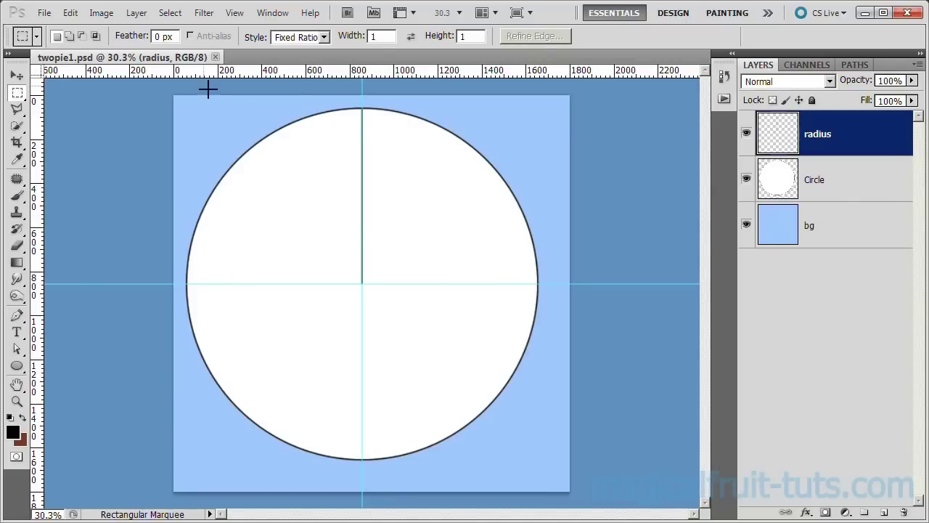
Step: Clear all guides from the canvas
left_click(234, 13)
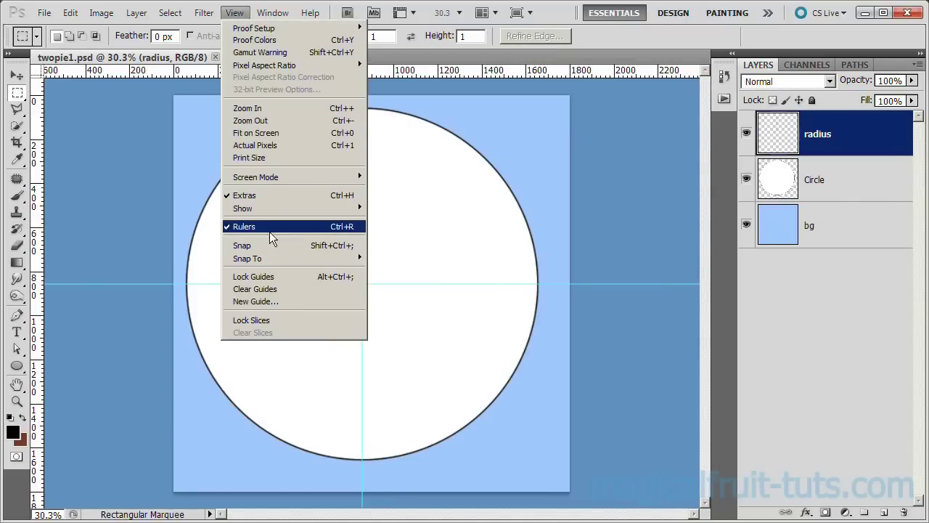
left_click(273, 289)
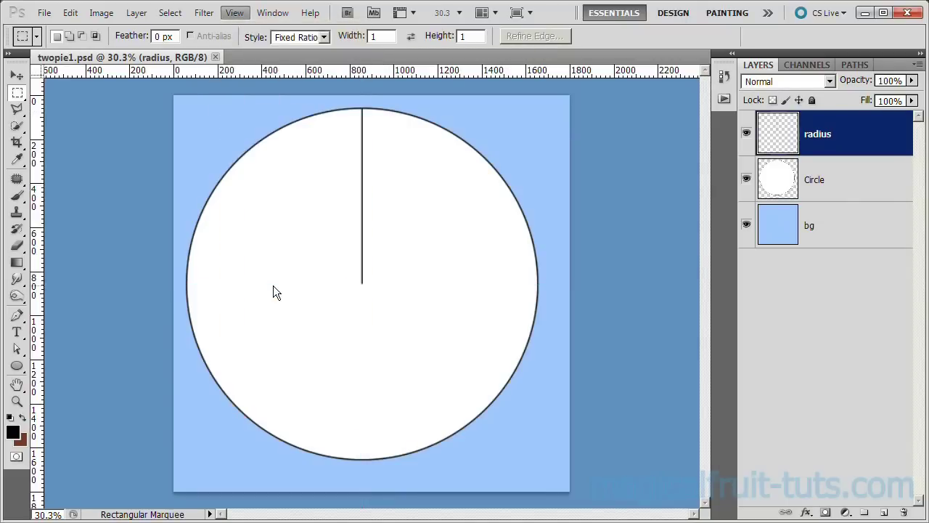
key("ctrl+minus")
key("h")
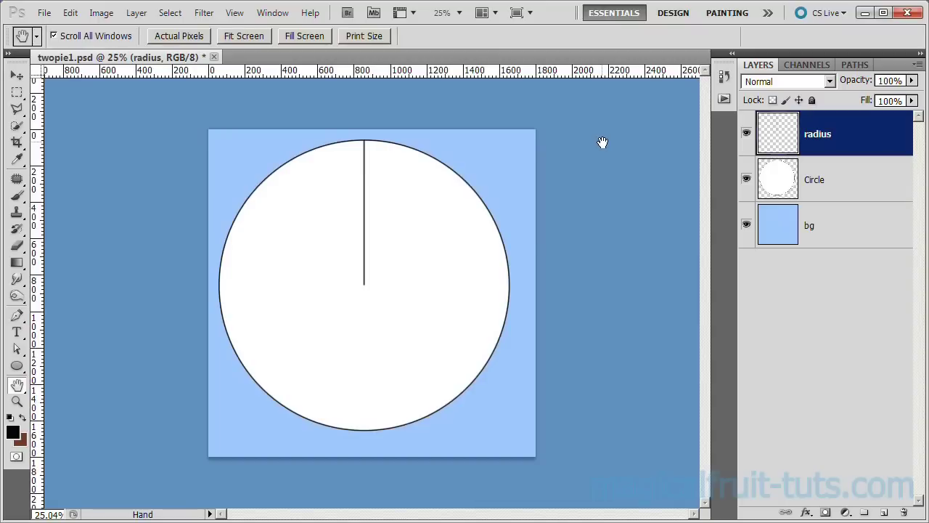
Step: Duplicate the radius layer as 'radius copy'
right_click(830, 138)
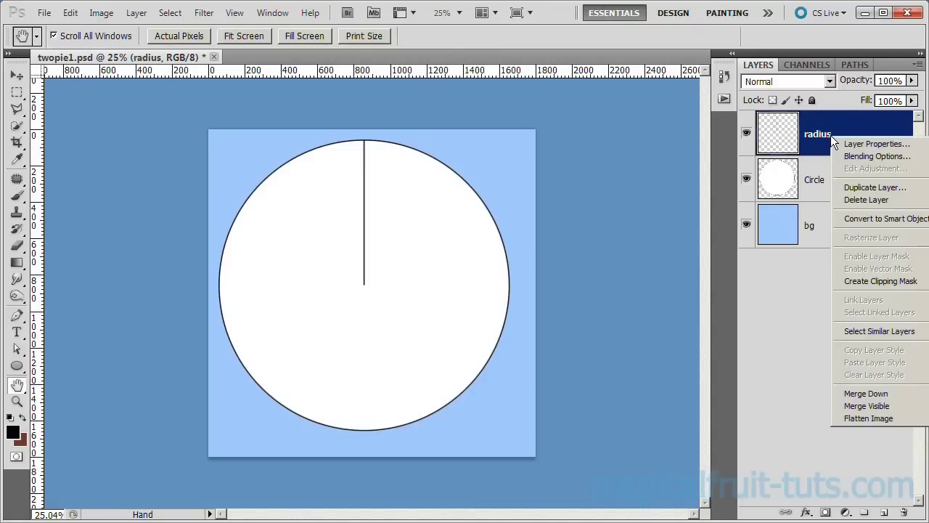
left_click(863, 191)
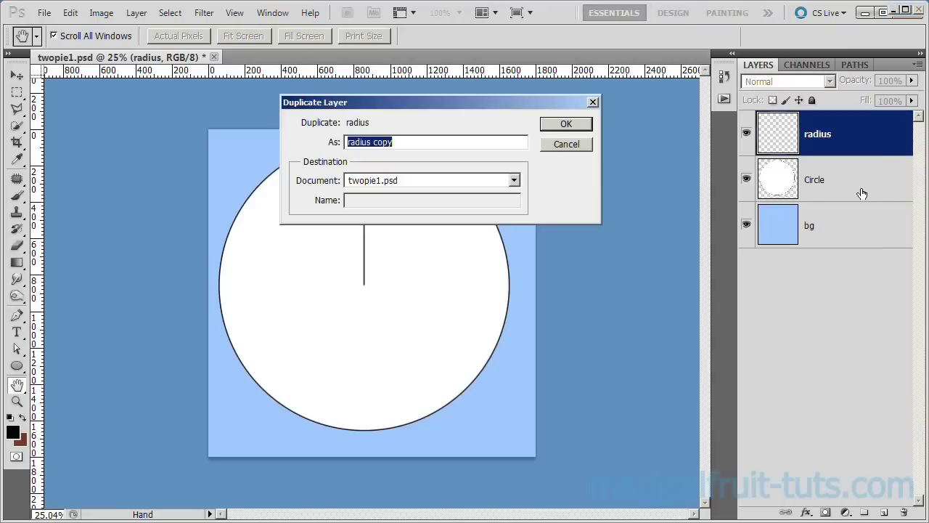
left_click(566, 124)
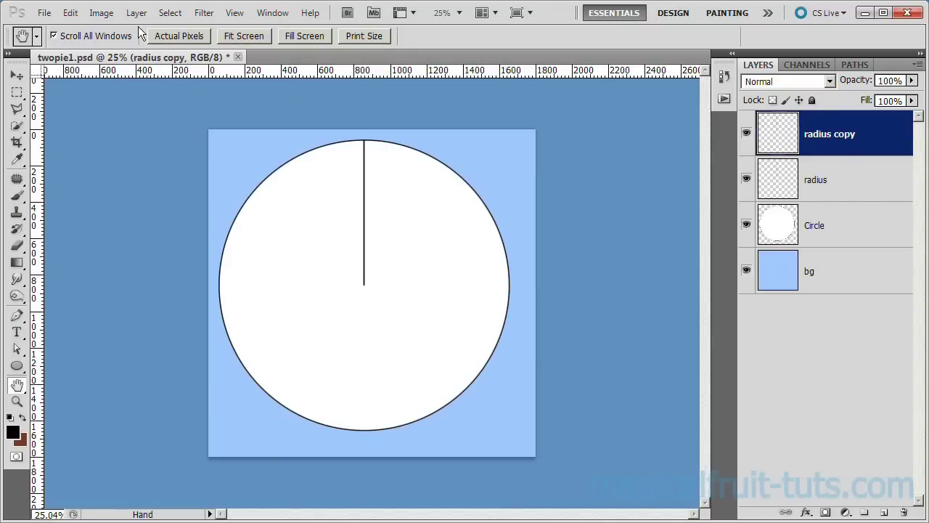
left_click(70, 13)
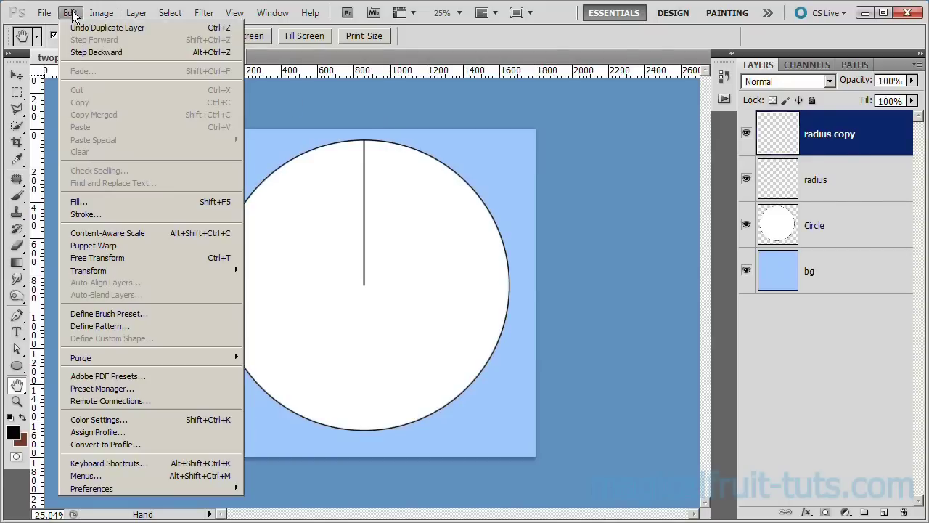
left_click(146, 257)
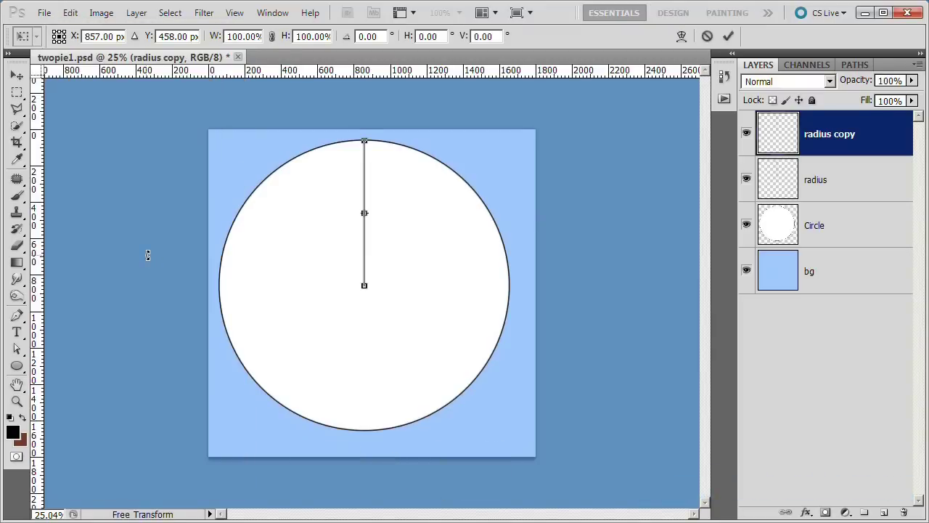
scroll(374, 294, "up", 1)
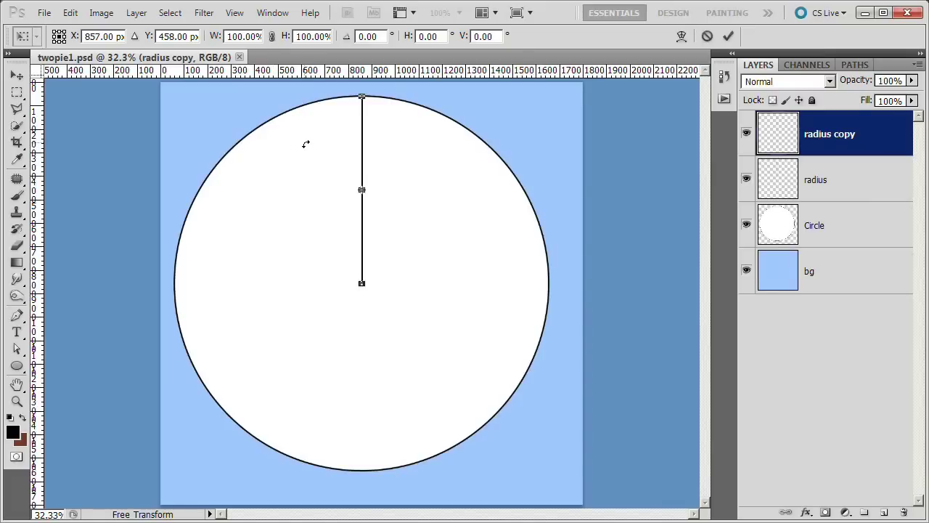
mouse_move(363, 84)
left_mouse_down()
mouse_move(396, 98)
mouse_move(339, 85)
mouse_move(370, 92)
left_mouse_up()
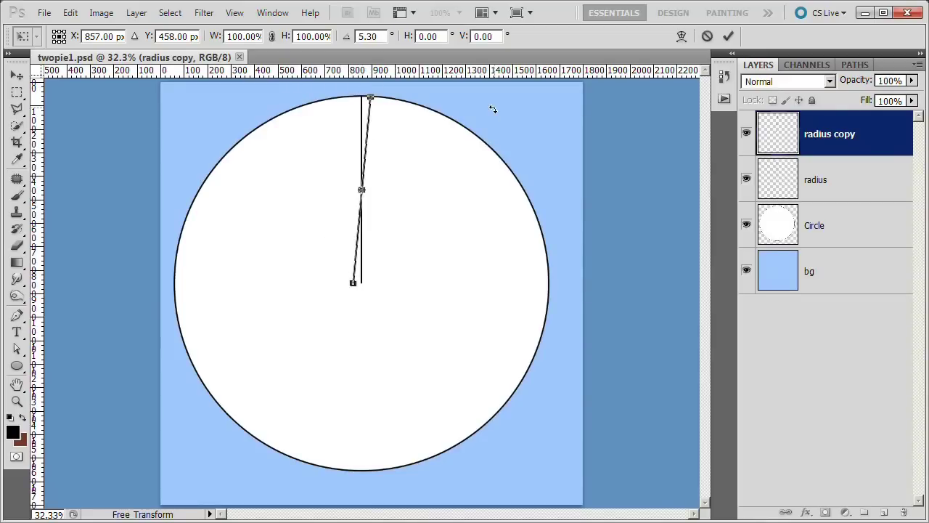
key("ctrl+z")
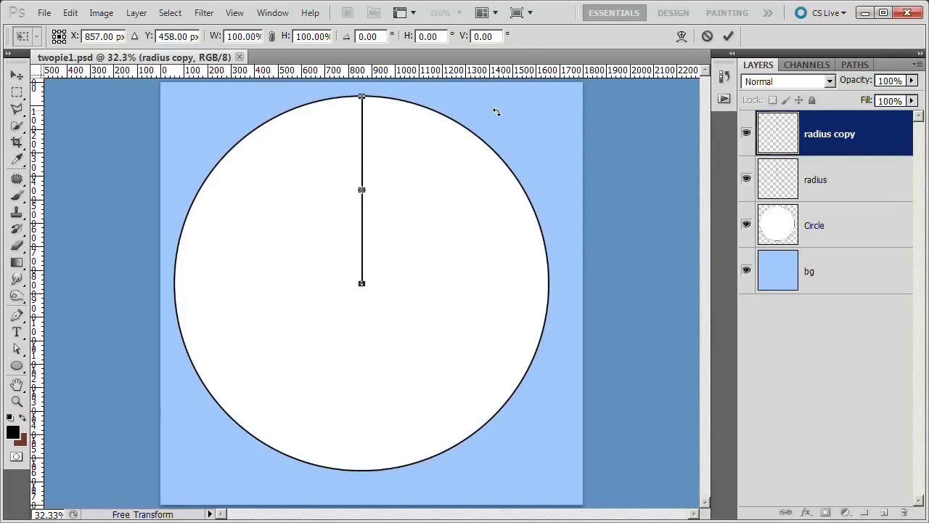
left_click(59, 40)
left_click_drag(370, 88, 401, 91)
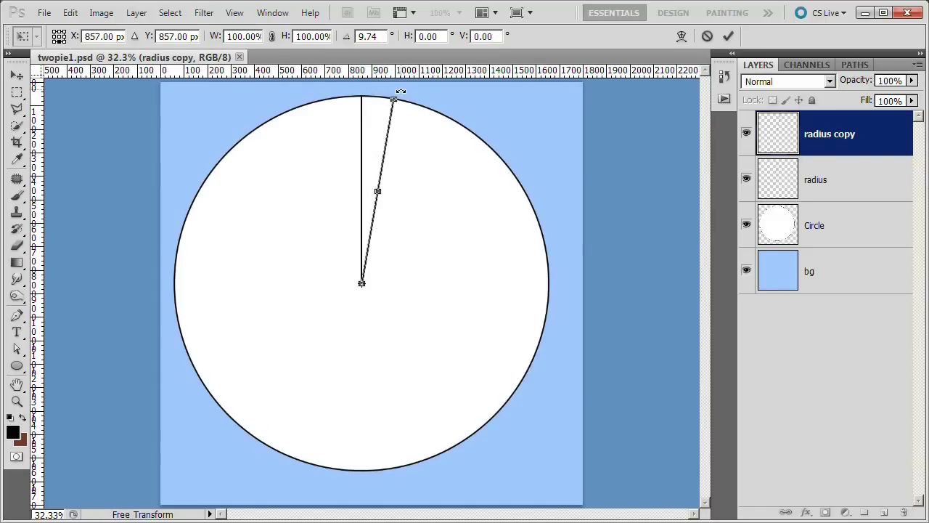
key("ctrl+z")
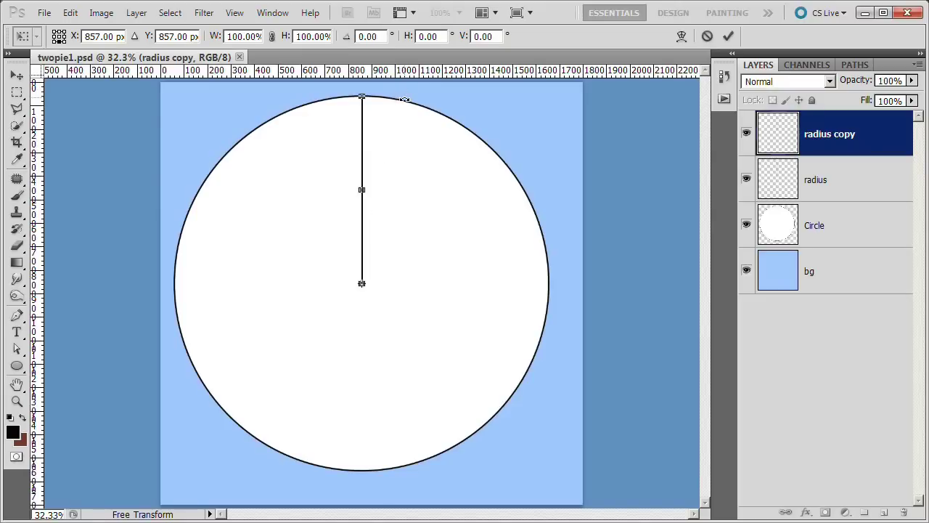
key("Return")
key("h")
scroll(404, 99, "up", 2)
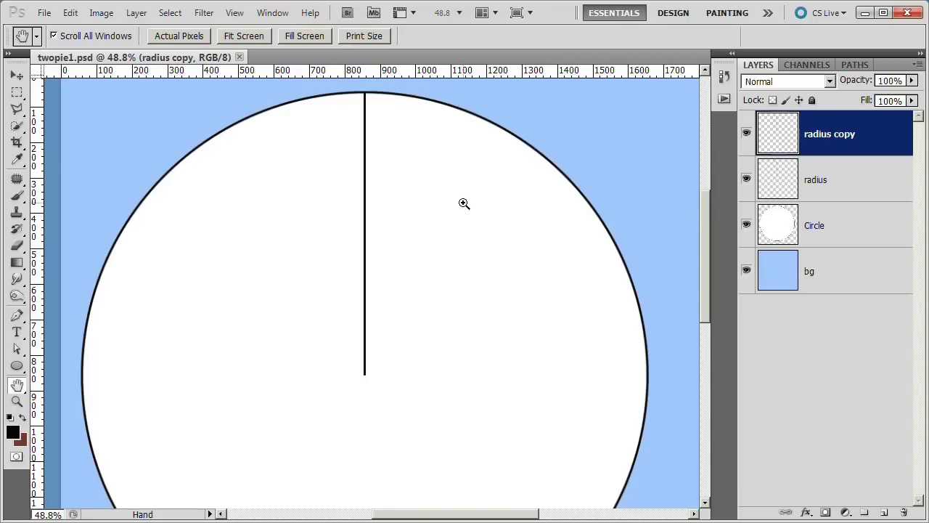
Step: Free-transform radius copy with its pivot at the line's lower end, then fit the document on screen
key("ctrl+t")
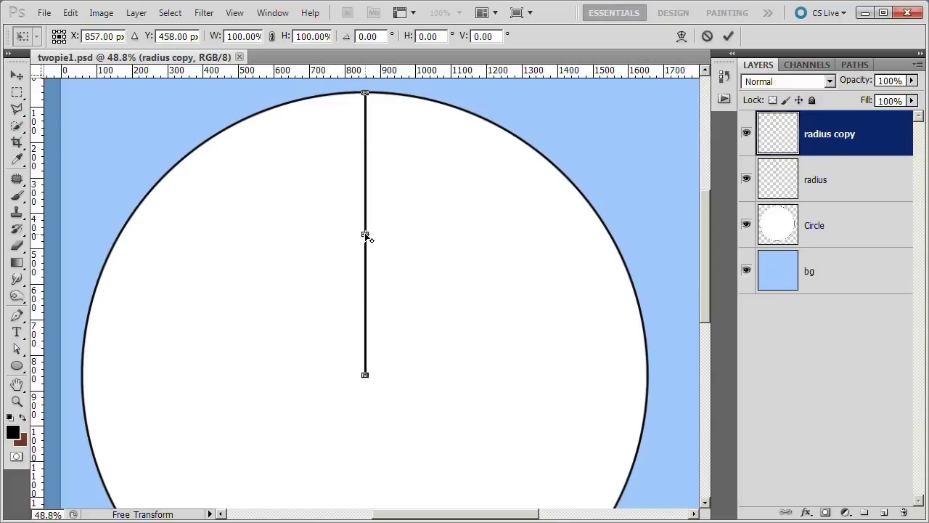
left_click_drag(365, 236, 366, 376)
key("ctrl+0")
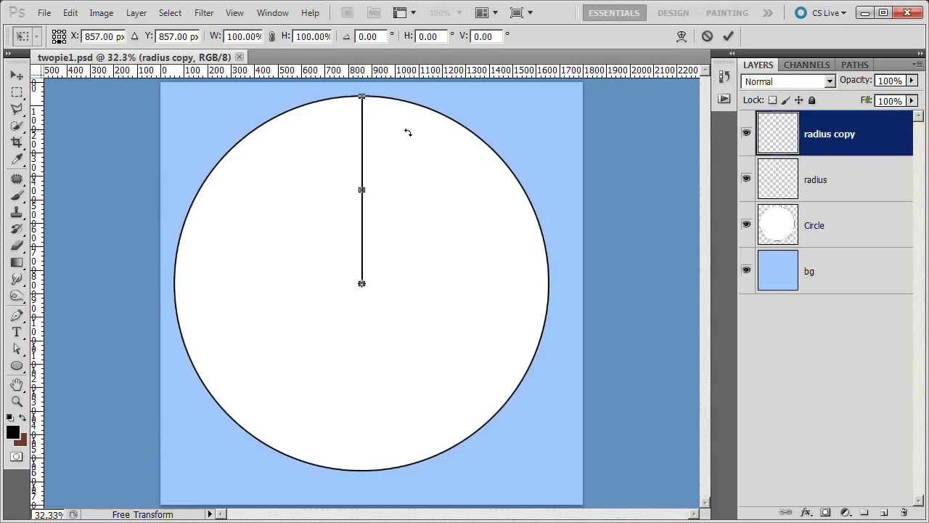
Step: Rotate the radius copy line by -144° about the circle's centre and commit
left_click(379, 38)
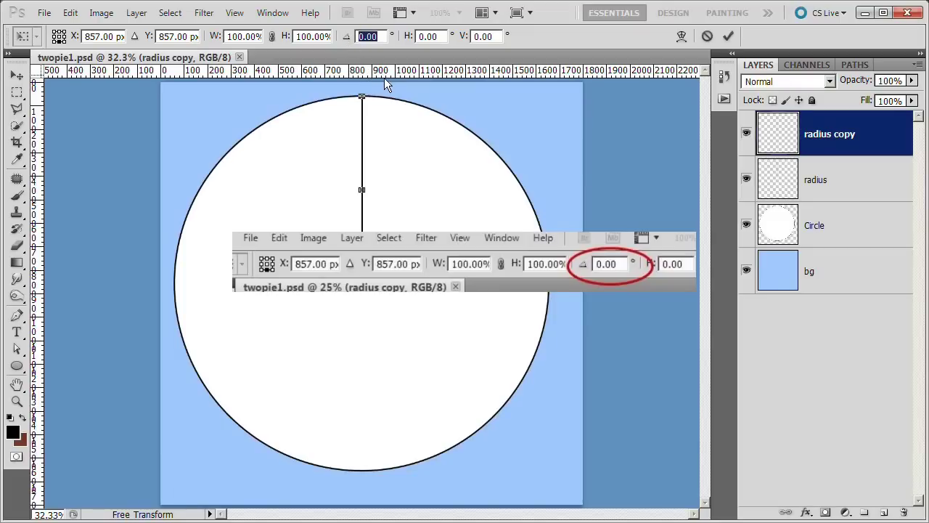
type("-1")
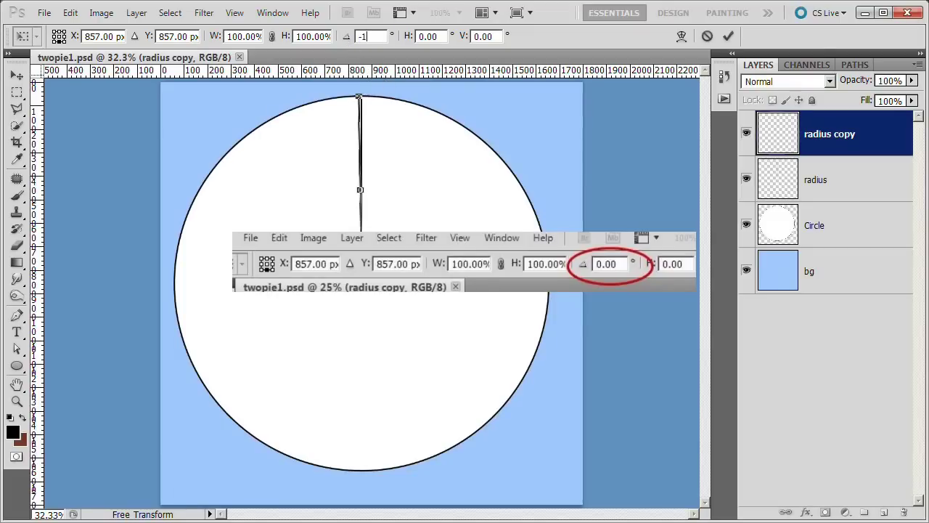
type("44")
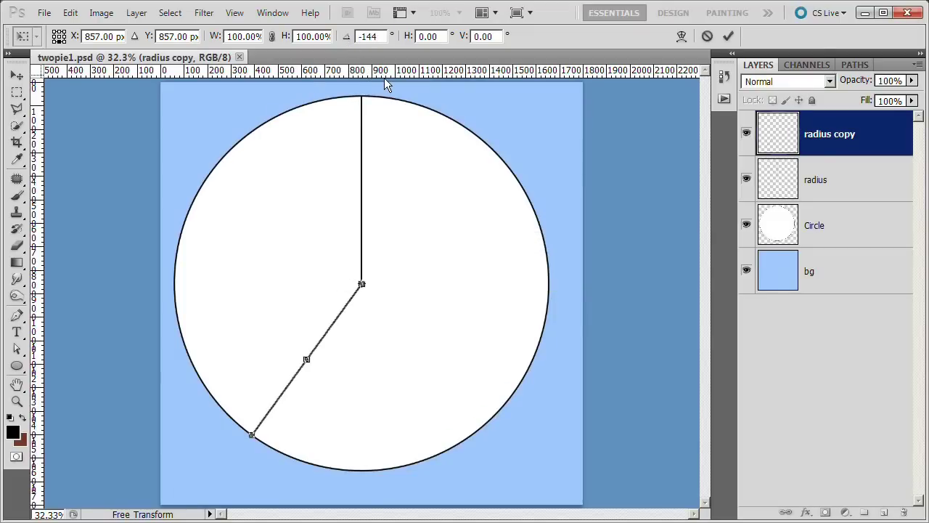
key("Tab")
left_click(729, 38)
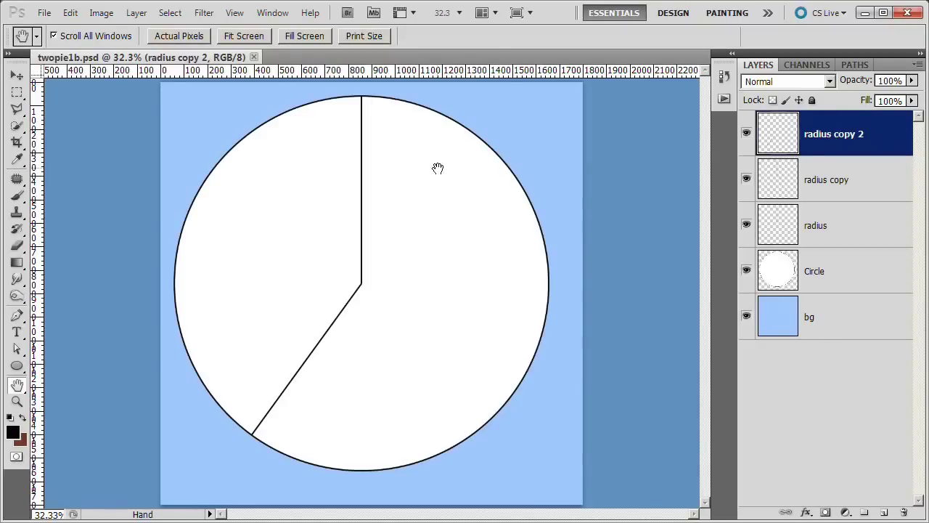
Step: Bring up the layer options for the radius copy 2 layer
right_click(829, 136)
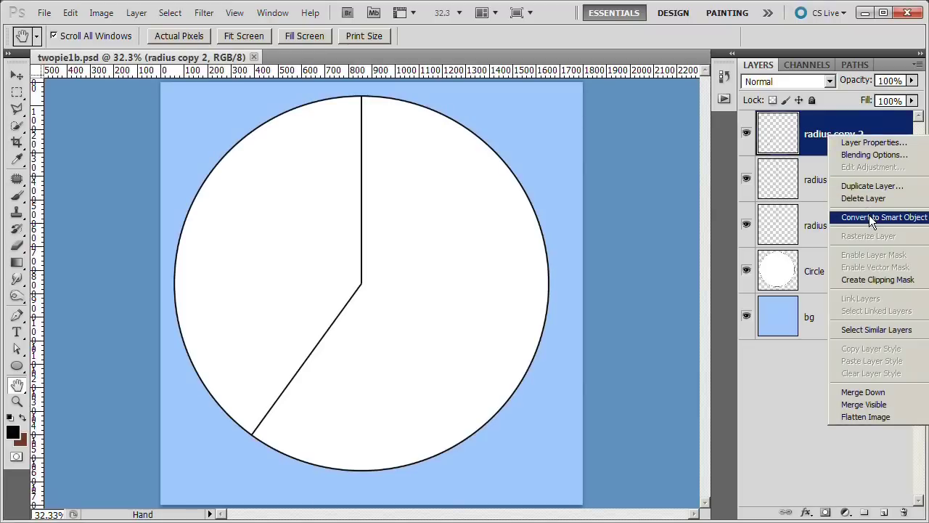
Step: Duplicate radius copy 2 as radius copy 3 and rotate it 72° about the circle's centre
left_click(871, 186)
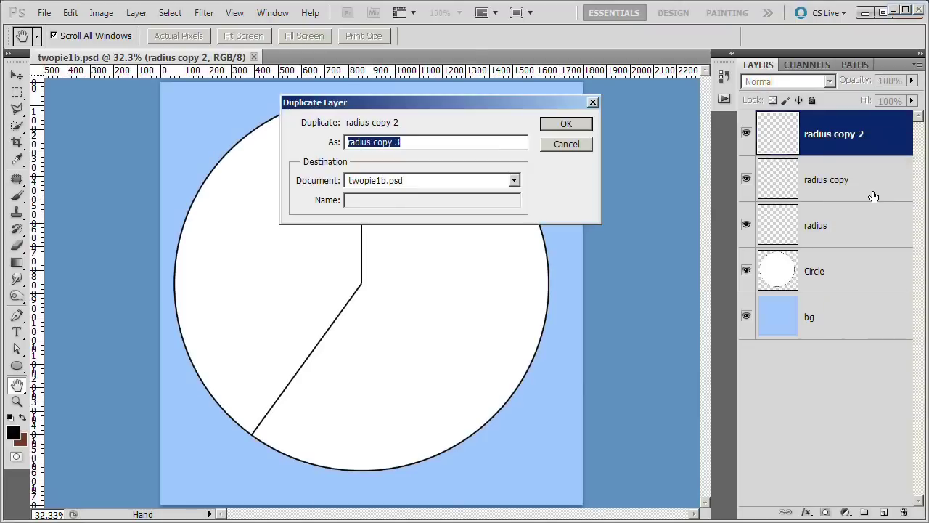
left_click(567, 125)
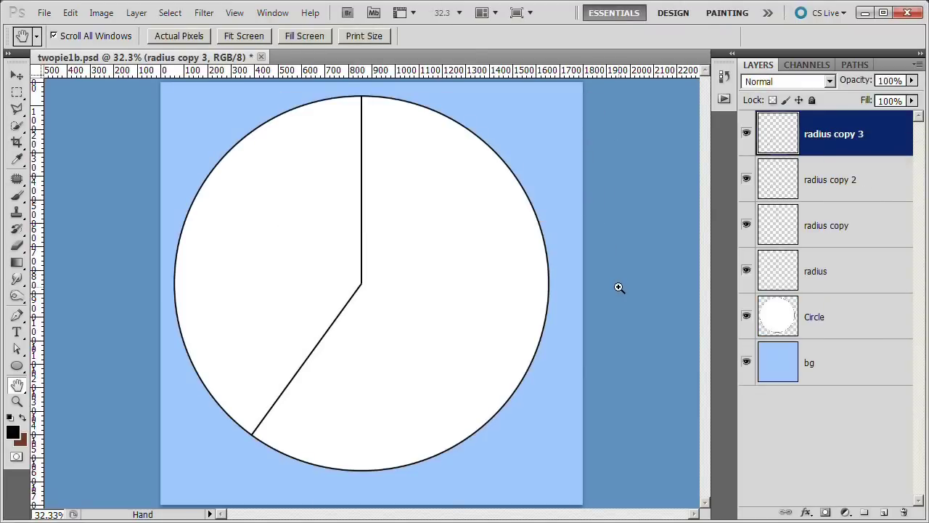
key("ctrl+t")
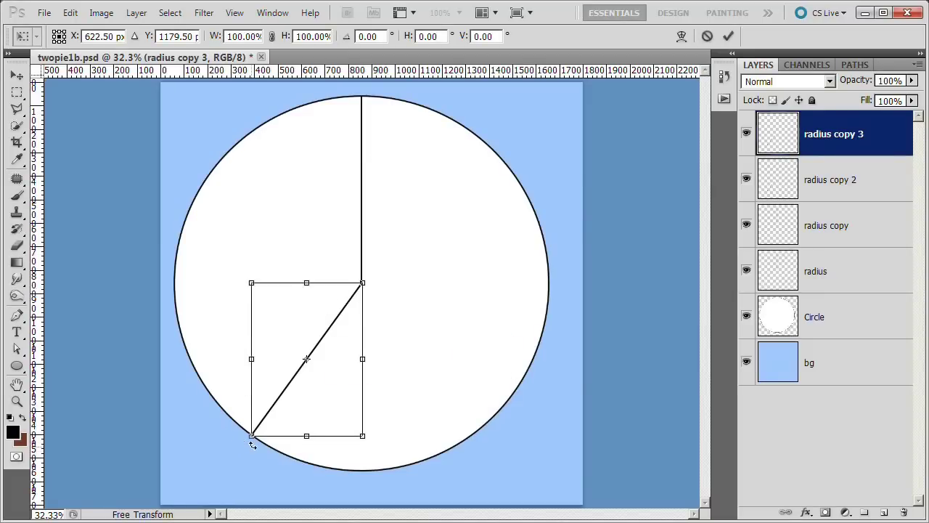
mouse_move(254, 444)
left_mouse_down()
mouse_move(220, 425)
mouse_move(245, 446)
left_mouse_up()
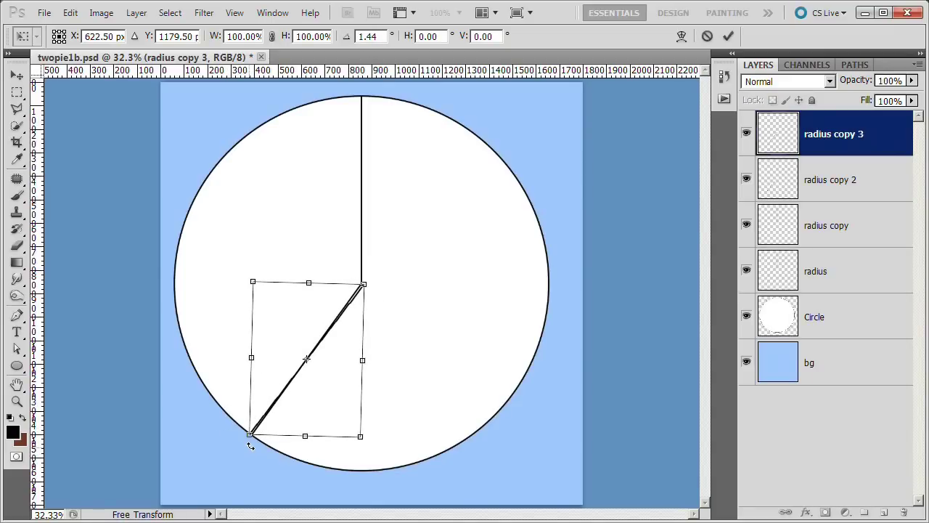
left_click_drag(246, 446, 250, 446)
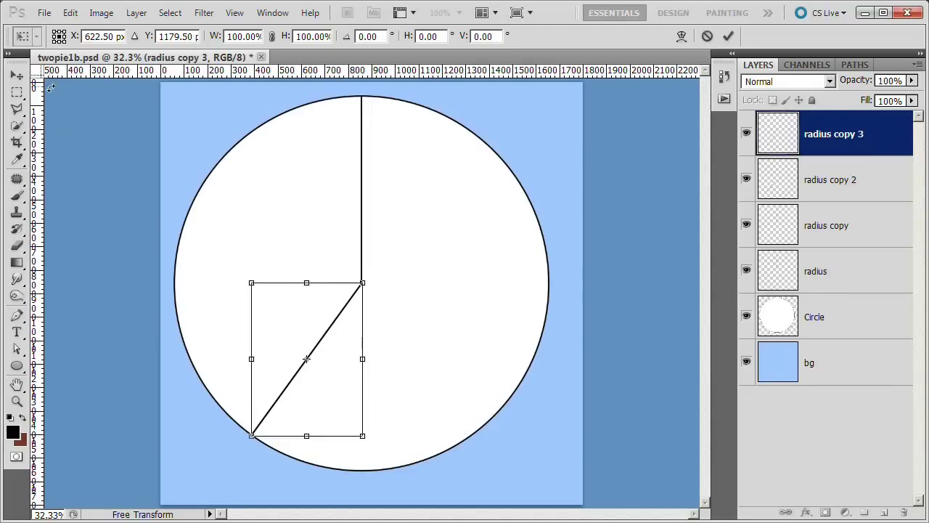
left_click(64, 33)
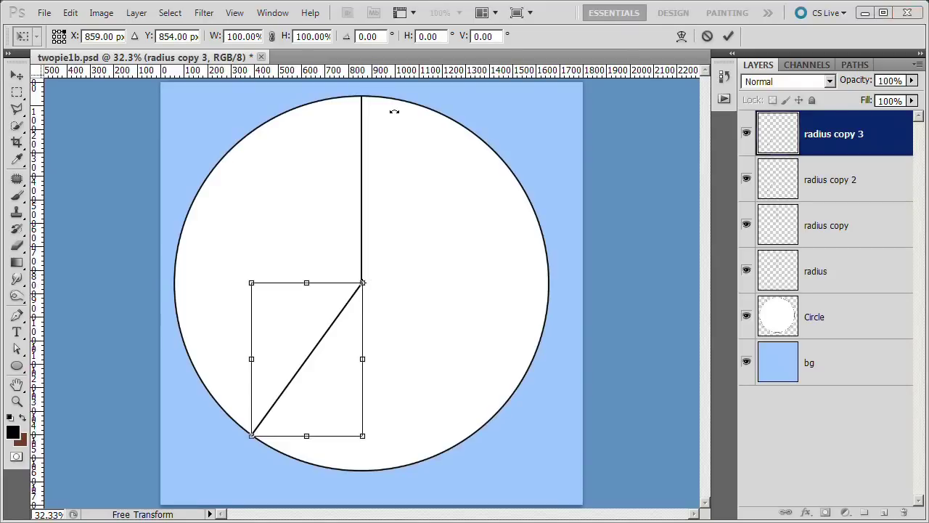
left_click(346, 42)
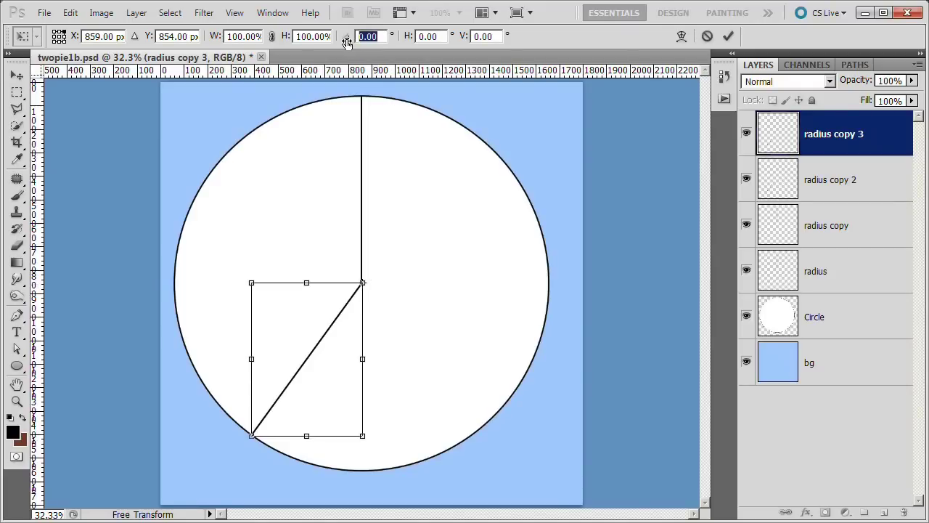
type("7")
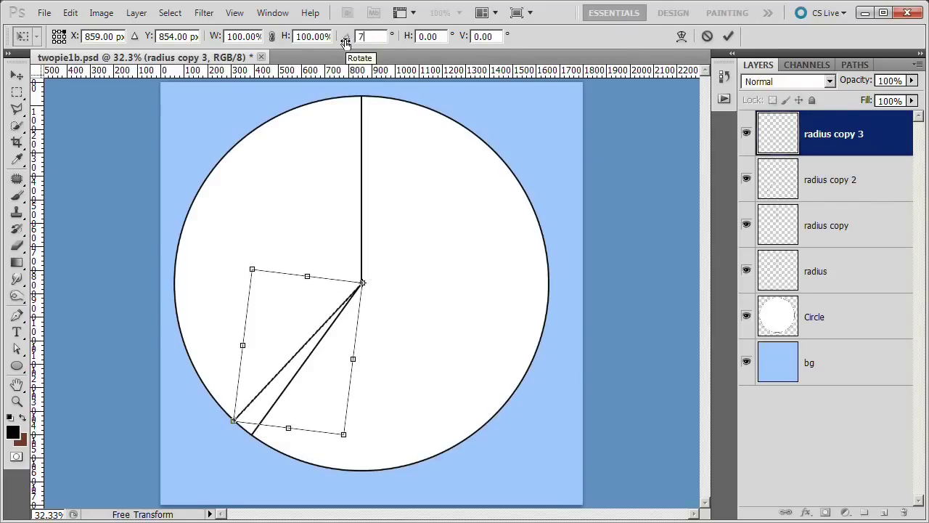
type("2")
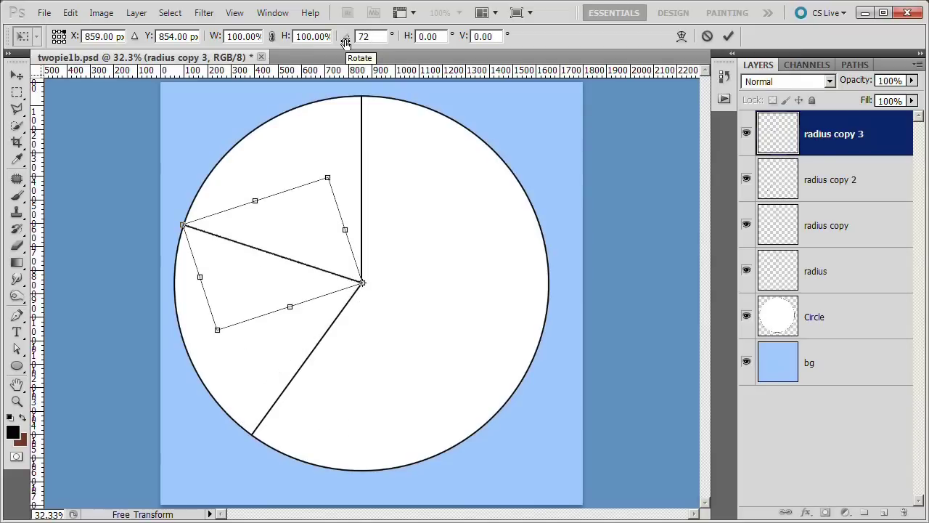
key("Tab")
left_click(732, 34)
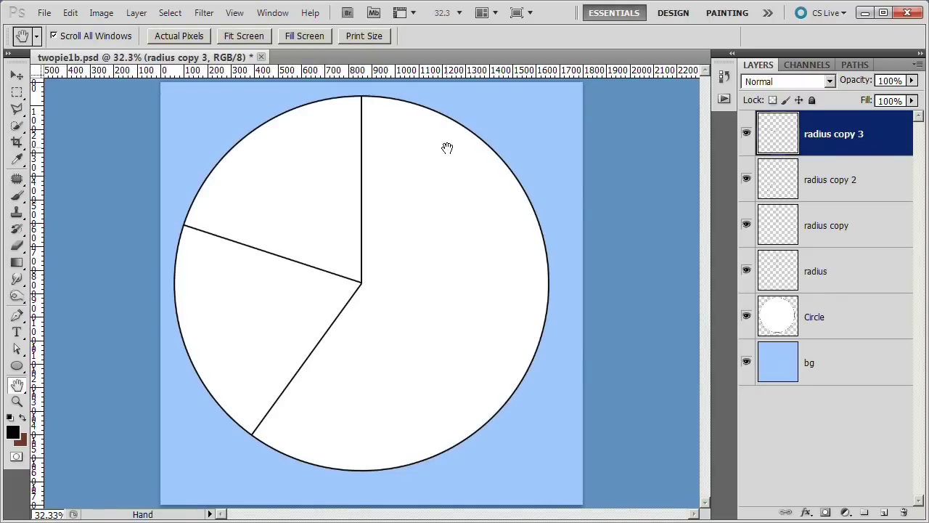
Step: Duplicate radius copy 3 to create the radius copy 4 layer
right_click(824, 135)
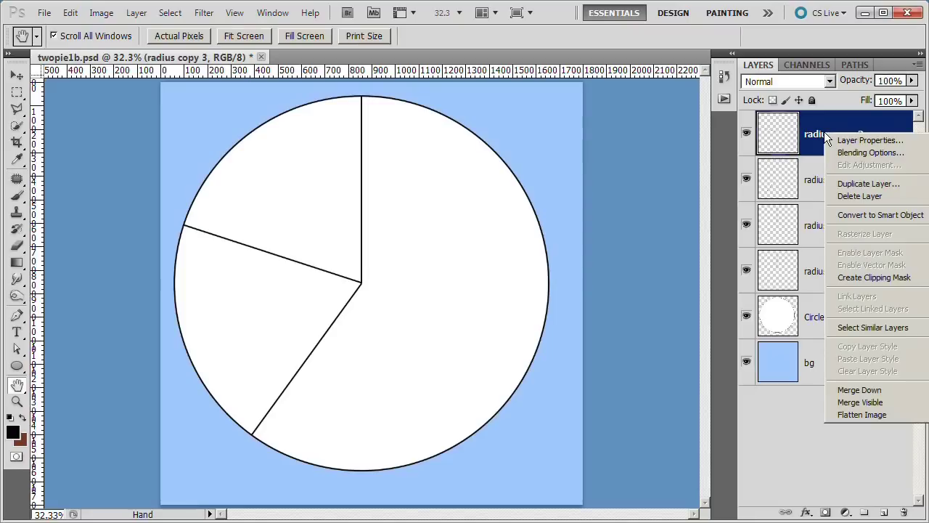
left_click(875, 183)
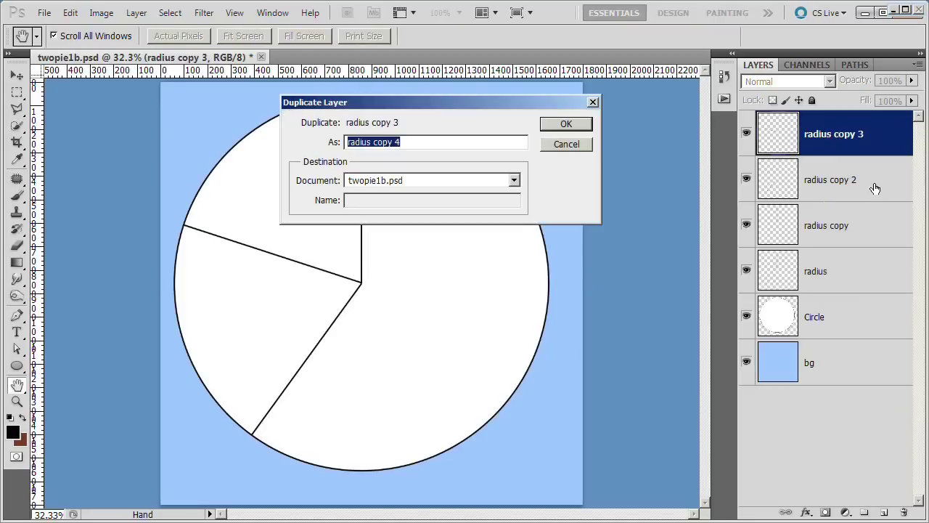
left_click(566, 125)
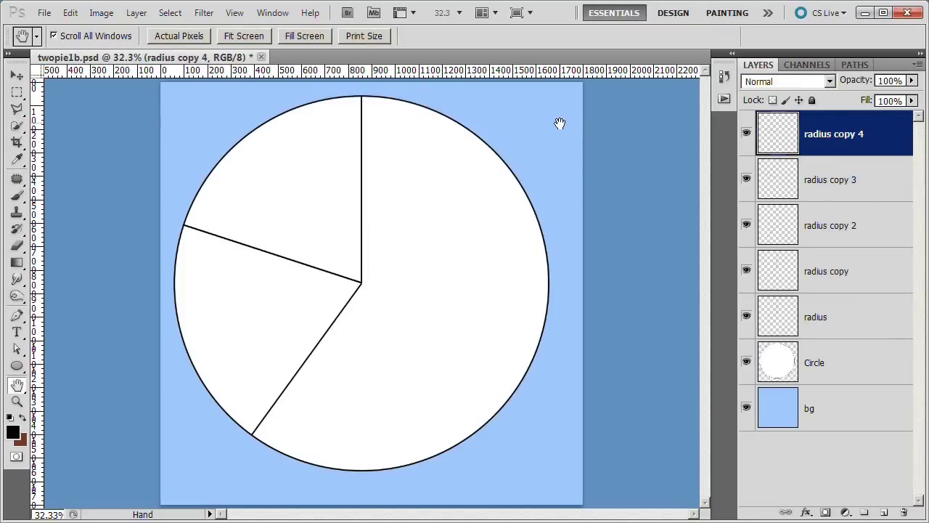
key("ctrl")
Step: Rotate the radius copy 4 line 43.2° about the circle's centre and commit
key("ctrl+t")
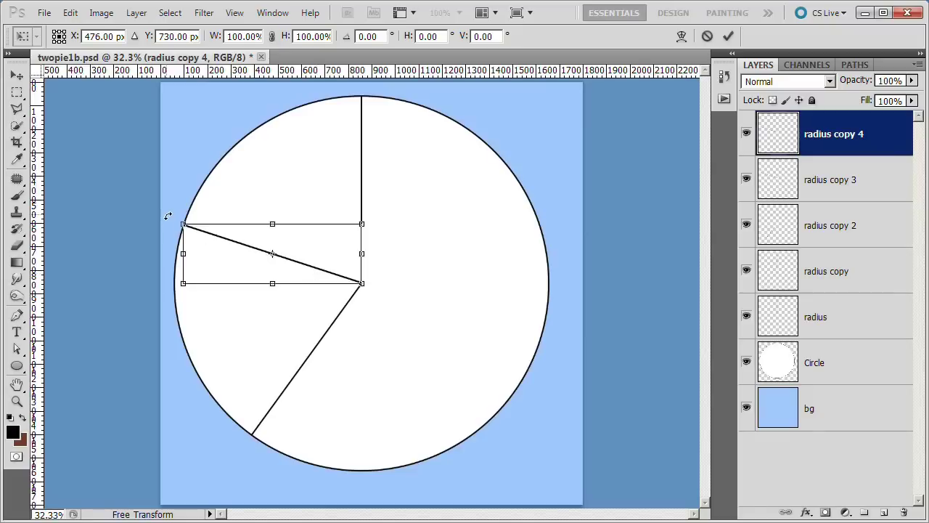
left_click_drag(173, 210, 170, 224)
key("ctrl+z")
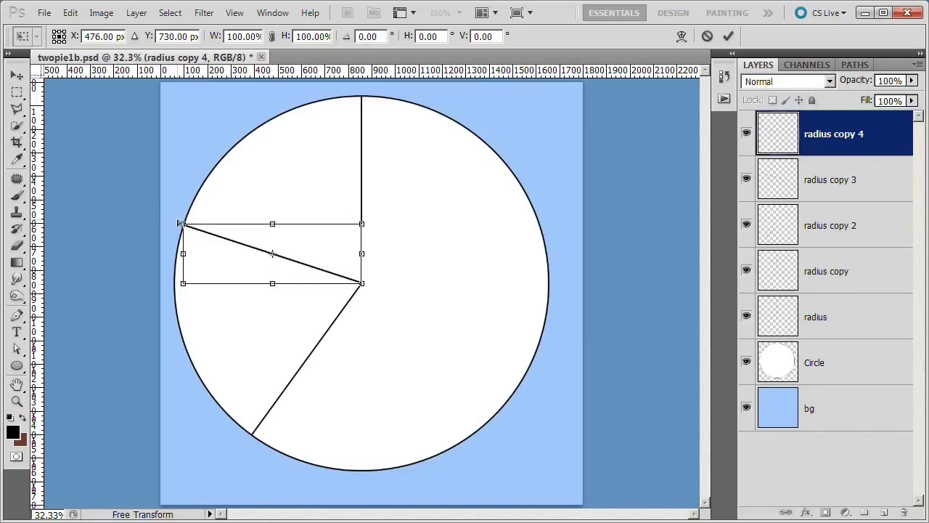
left_click(63, 42)
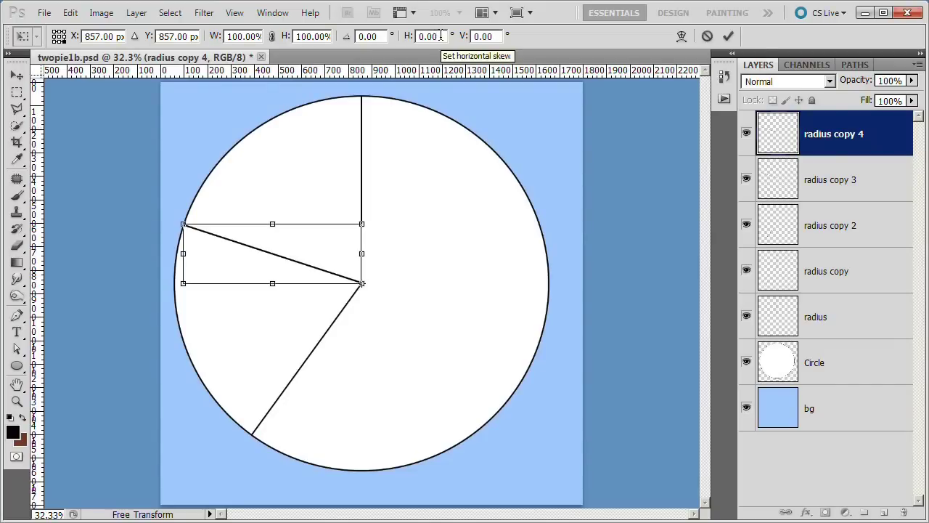
left_click(382, 36)
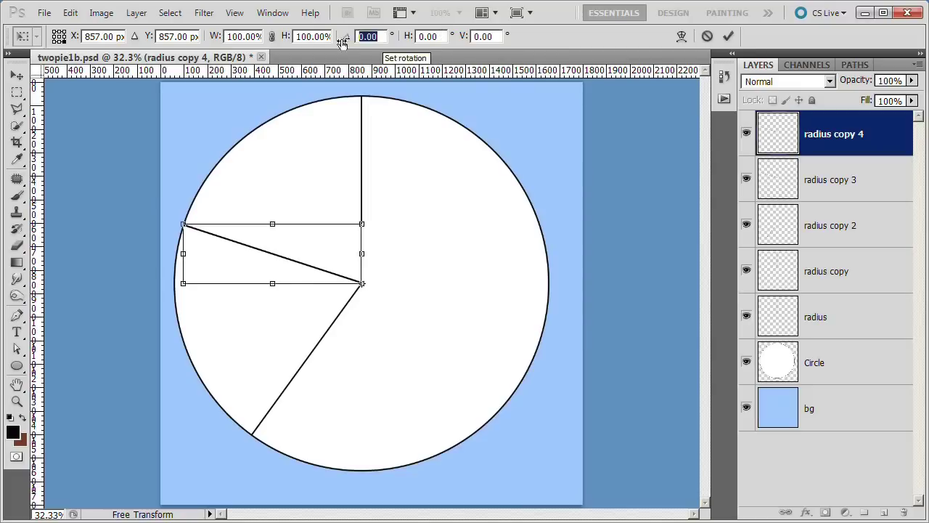
type("43.2")
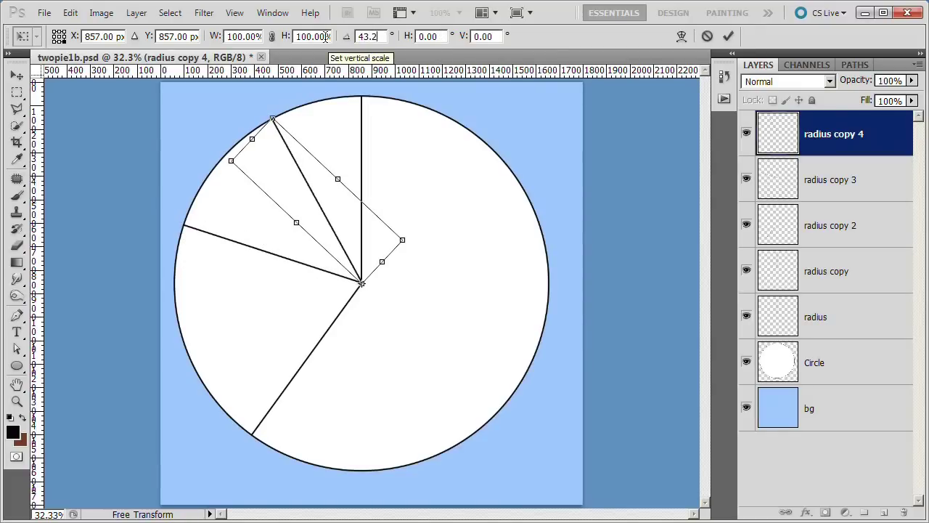
key("Tab")
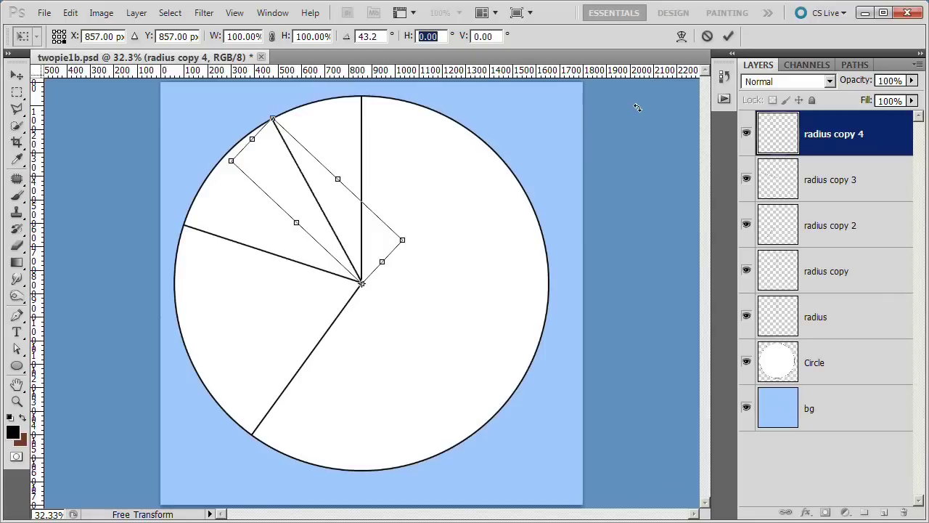
left_click(728, 36)
key("h")
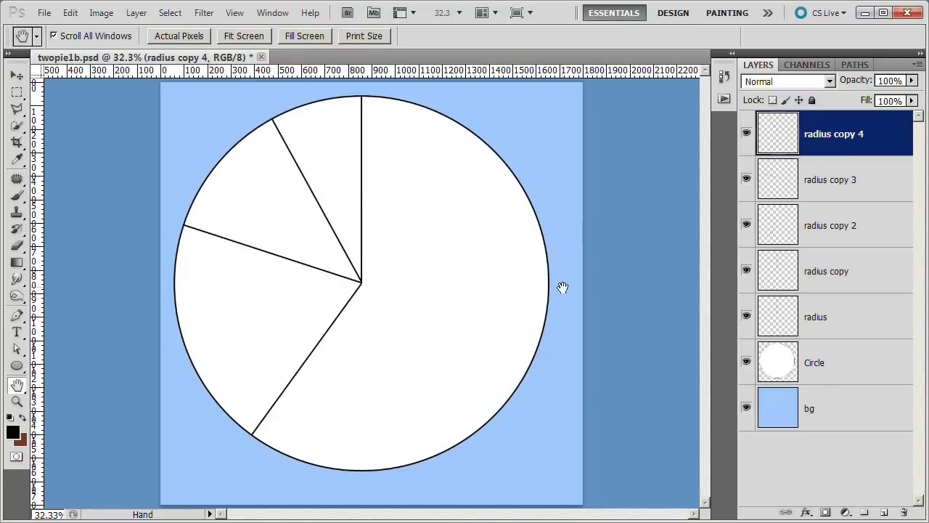
Step: Hide the bg layer and merge Circle through radius copy 4 into one layer
left_click(747, 411)
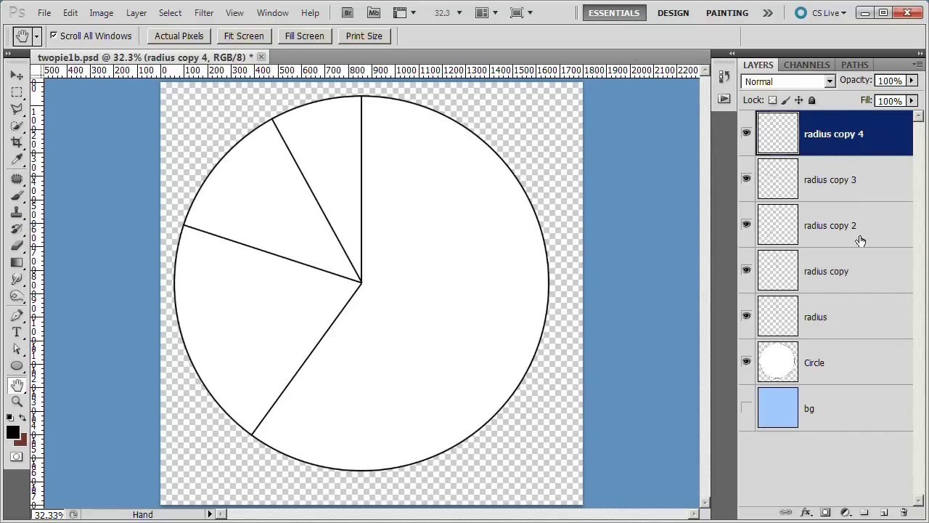
left_click(834, 370, "shift")
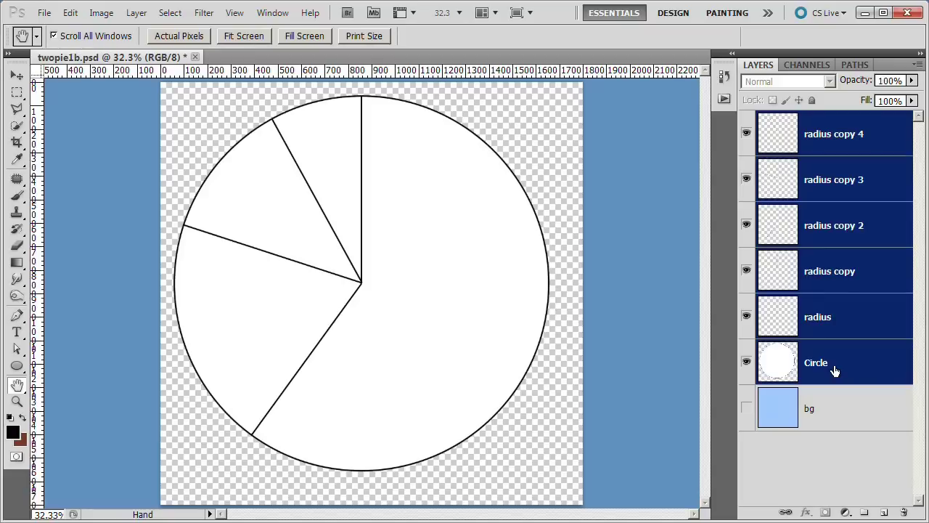
right_click(834, 370)
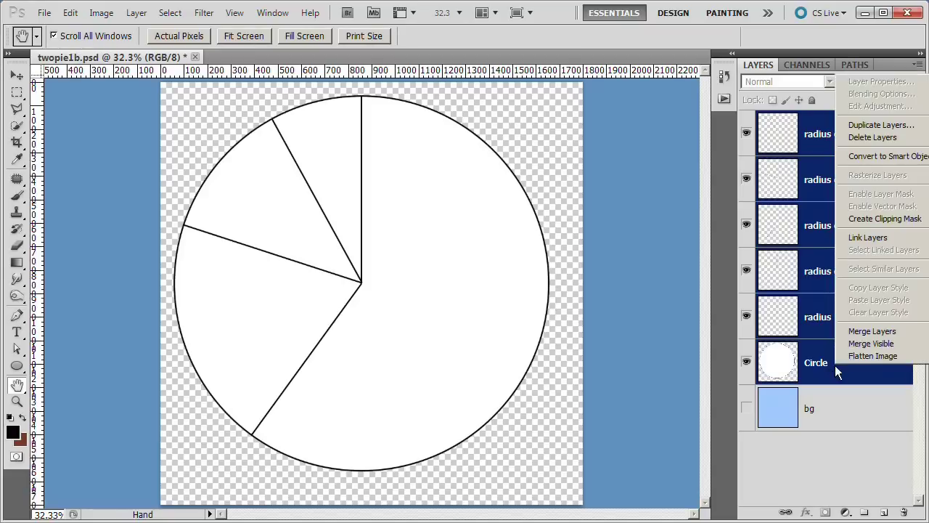
left_click(872, 331)
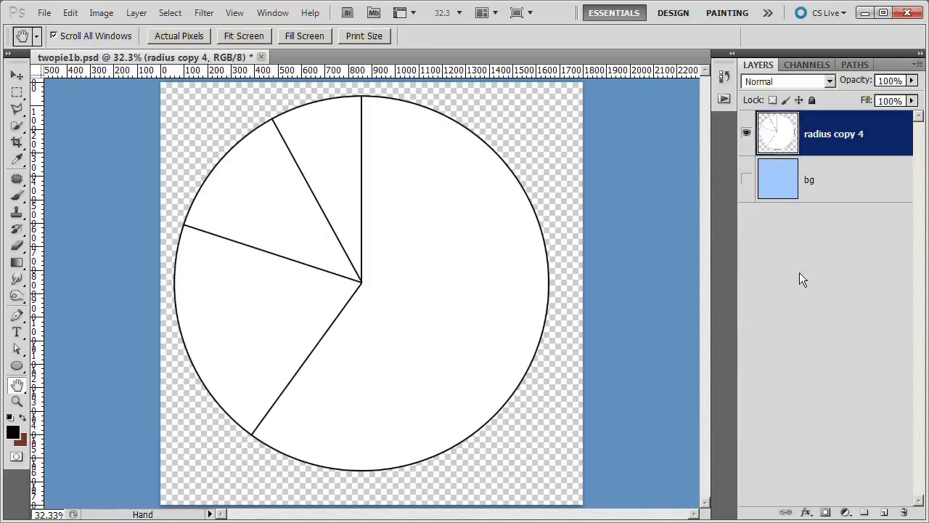